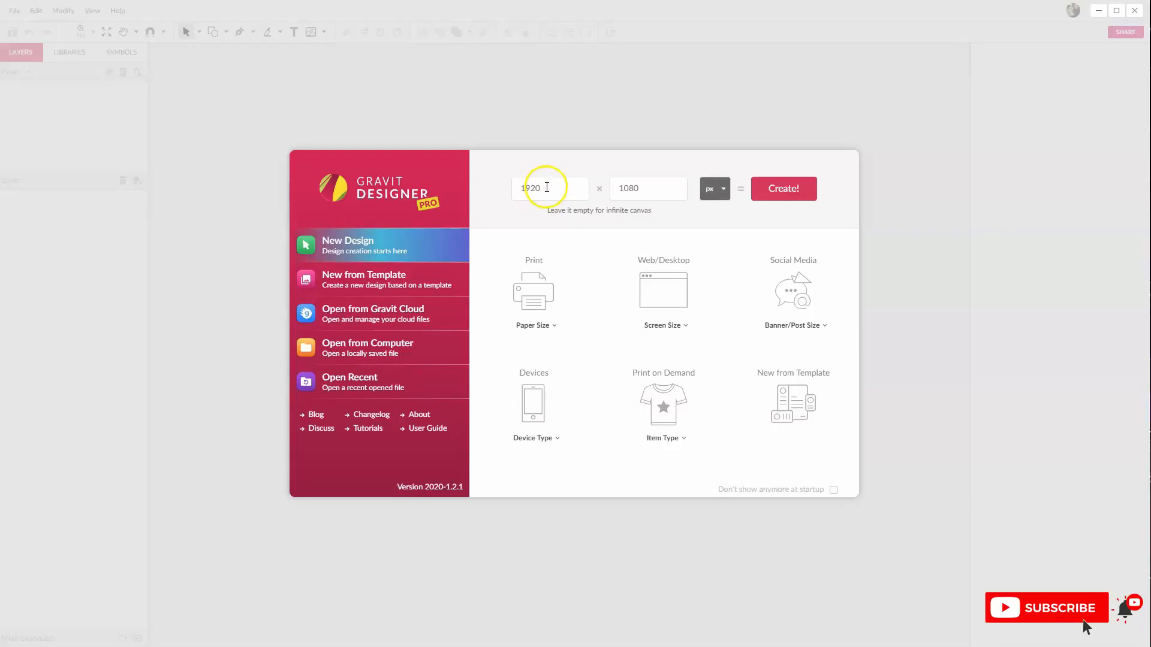
# - Create a new design with a 1920 × 1080 px canvas
pyautogui.doubleClick(544, 189)
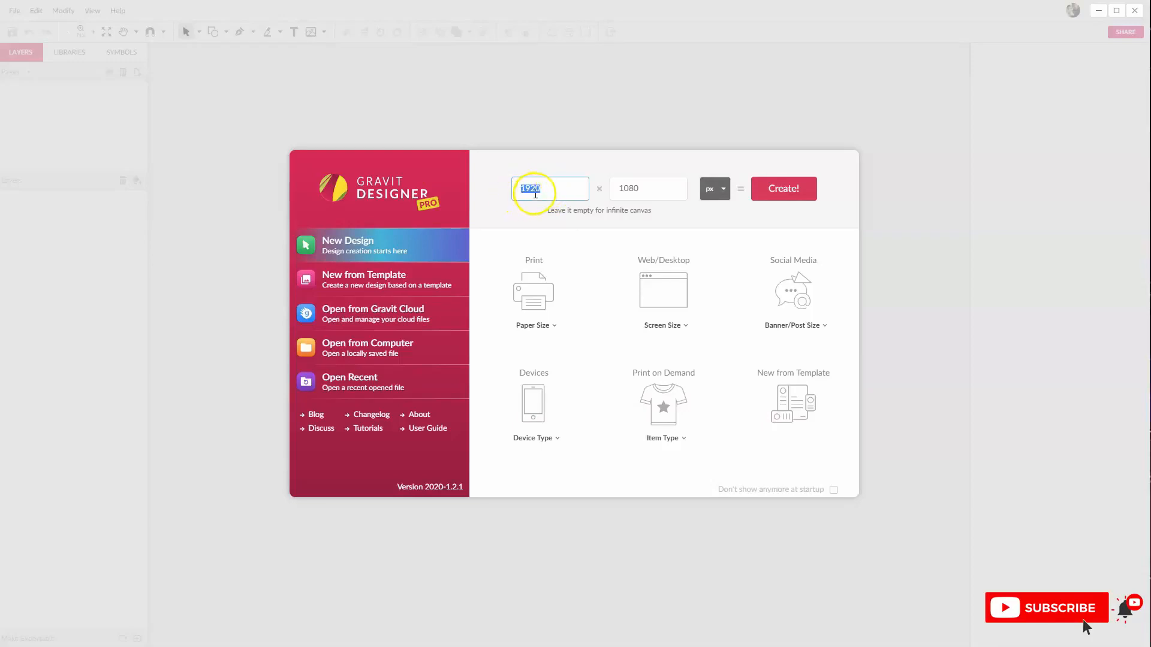
pyautogui.doubleClick(652, 189)
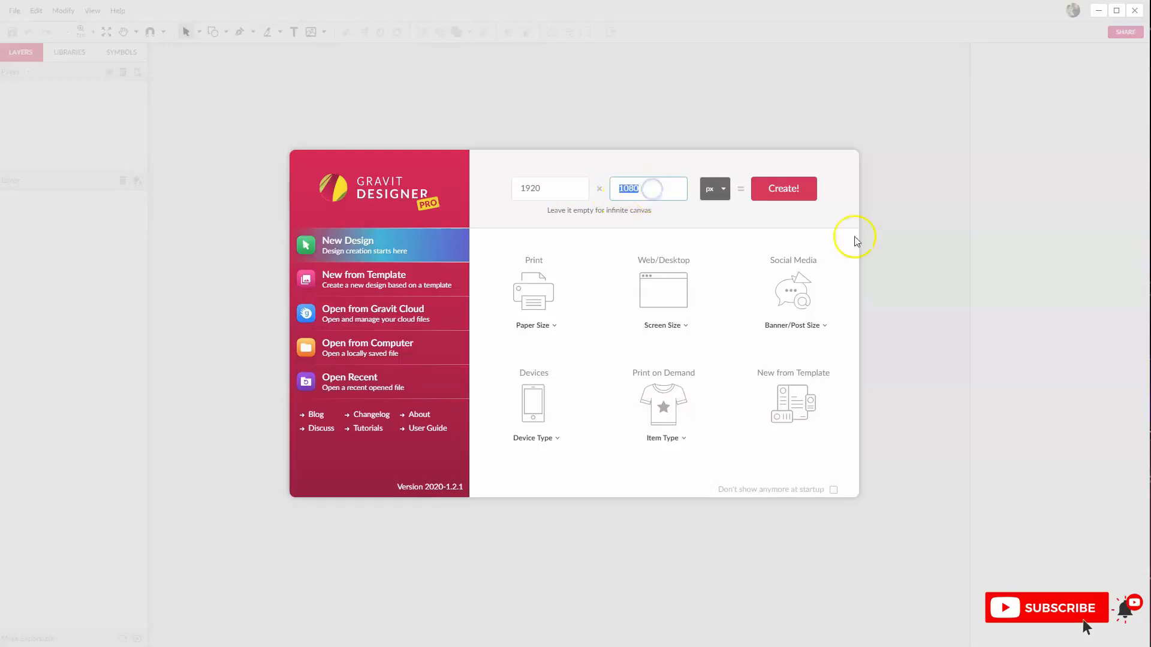
pyautogui.click(791, 195)
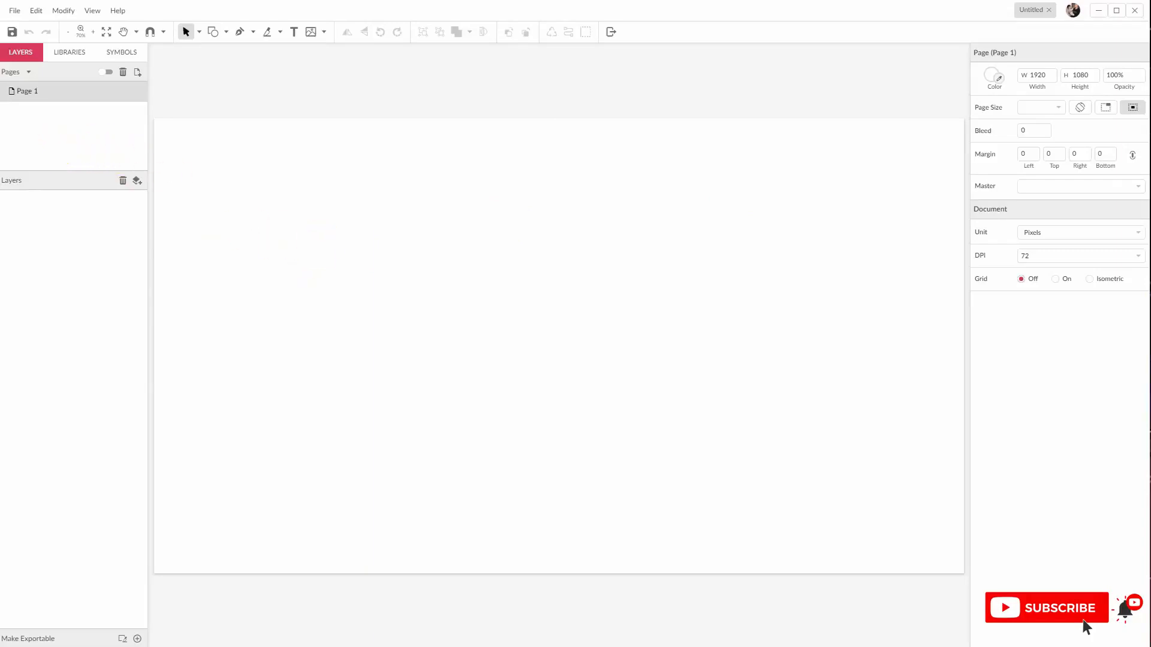
# - Place the background image at the page's upper-left corner and scale it proportionally to about 1933 × 1087 px to cover the page
pyautogui.moveTo(0, 241); pyautogui.dragTo(426, 241)
pyautogui.moveTo(607, 336); pyautogui.dragTo(386, 234)
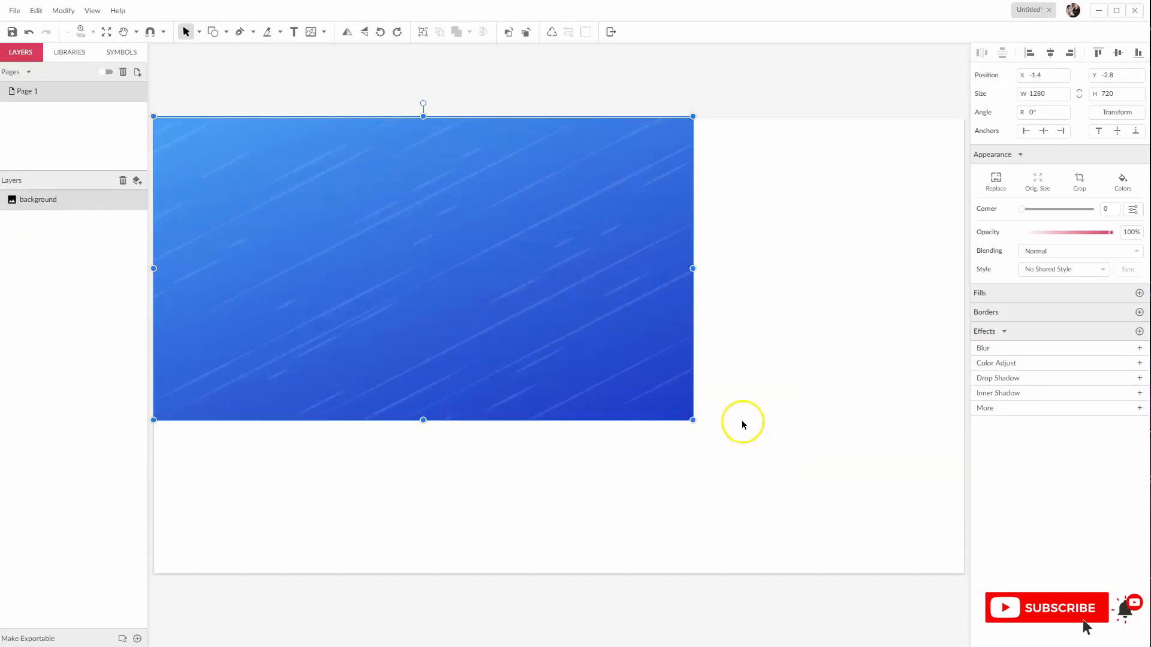
pyautogui.moveTo(694, 421); pyautogui.dragTo(824, 389)
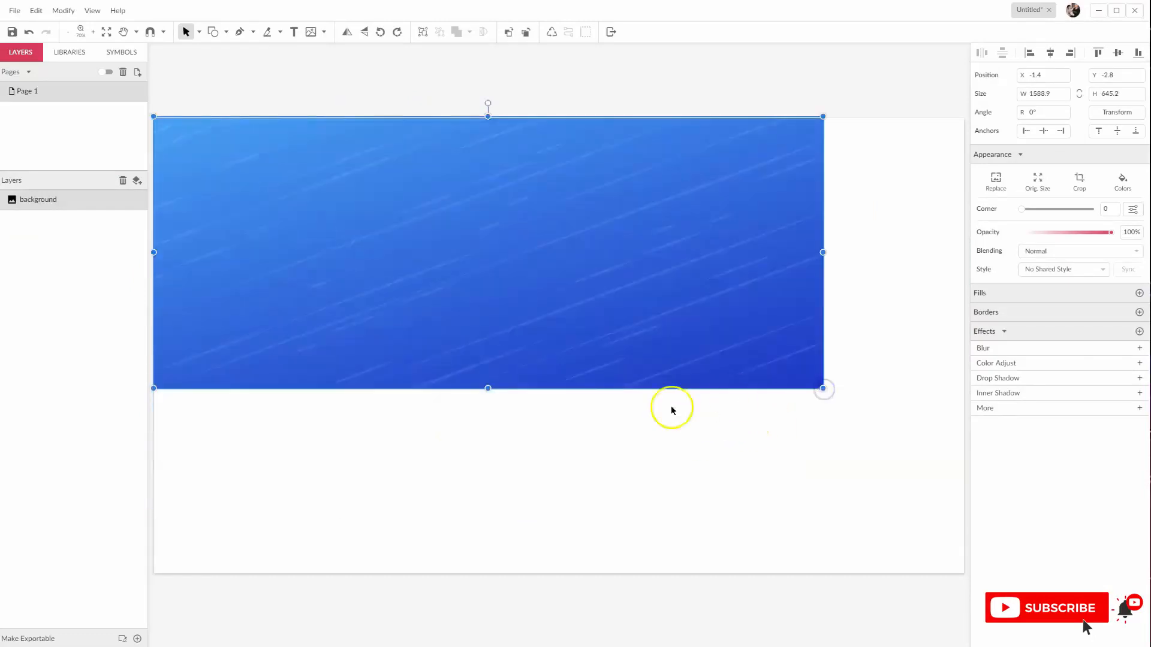
pyautogui.hotkey('ctrl', 'z')
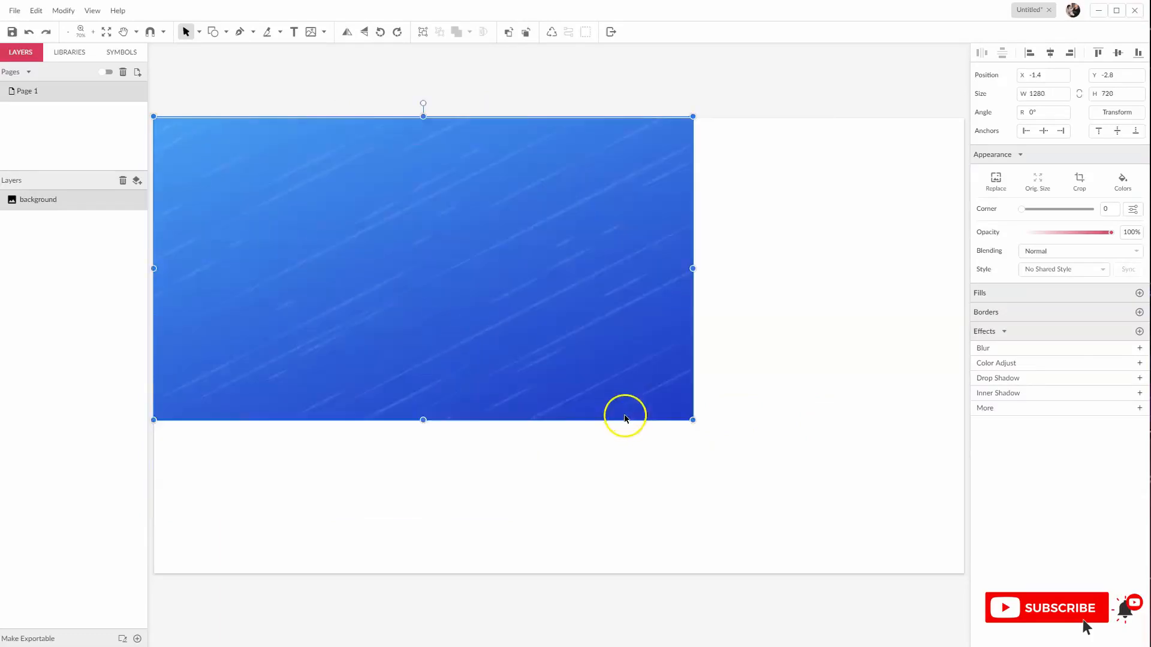
pyautogui.moveTo(693, 420); pyautogui.dragTo(939, 575)
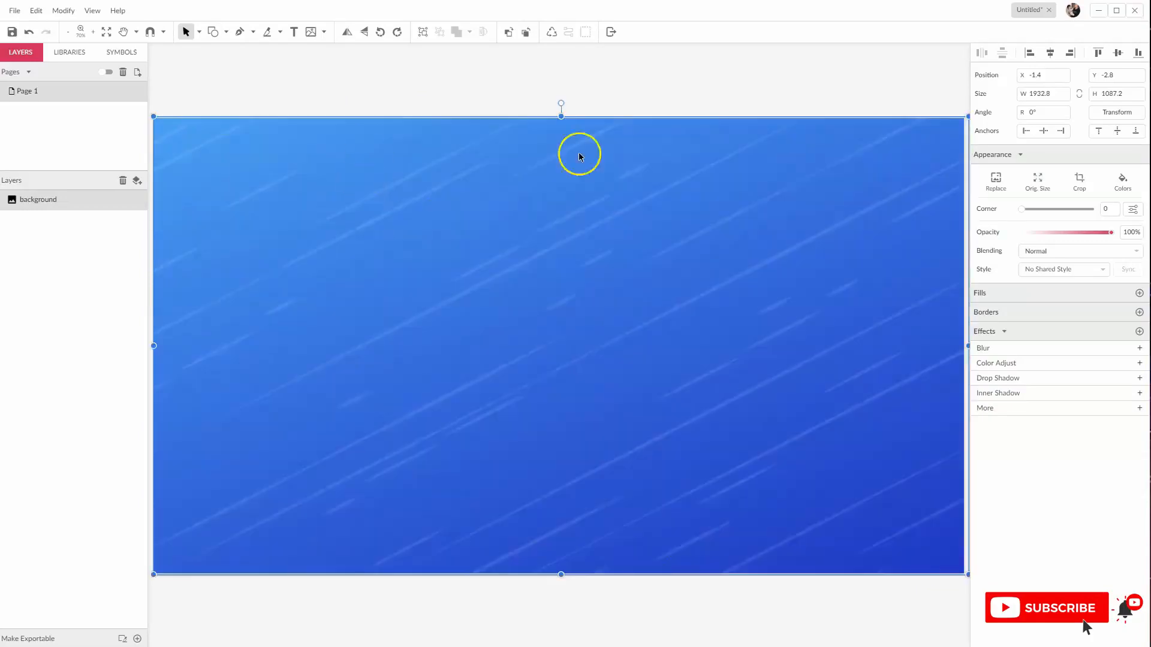
pyautogui.click(591, 90)
pyautogui.hotkey('ctrl', '0')
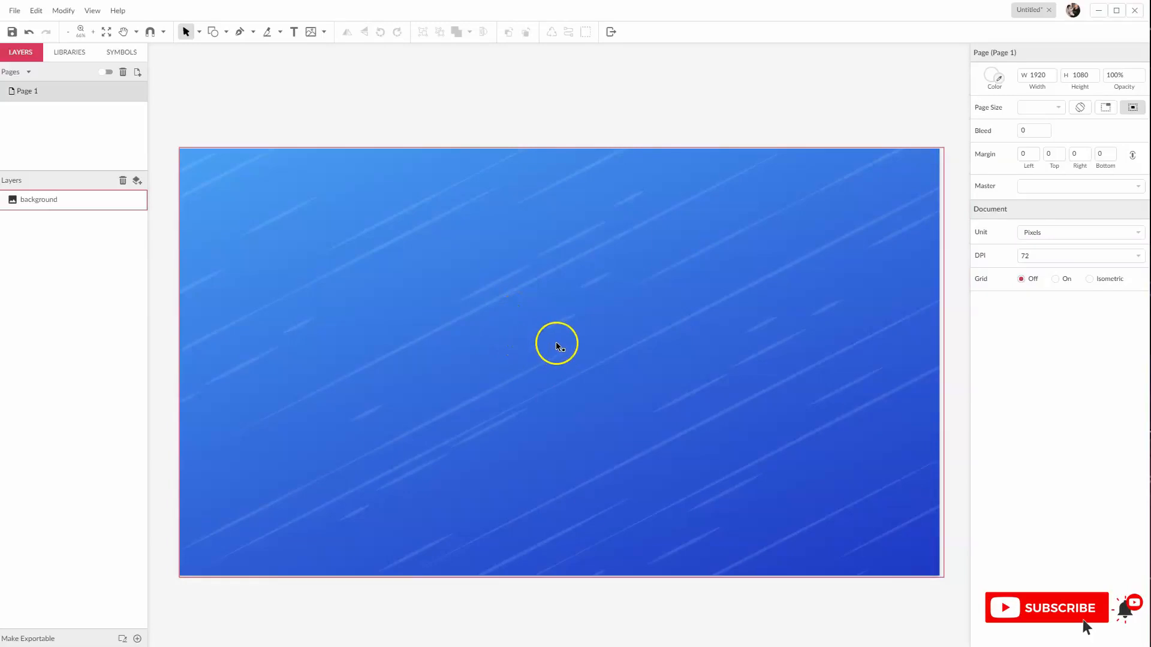
pyautogui.scroll(-4, 577, 339)
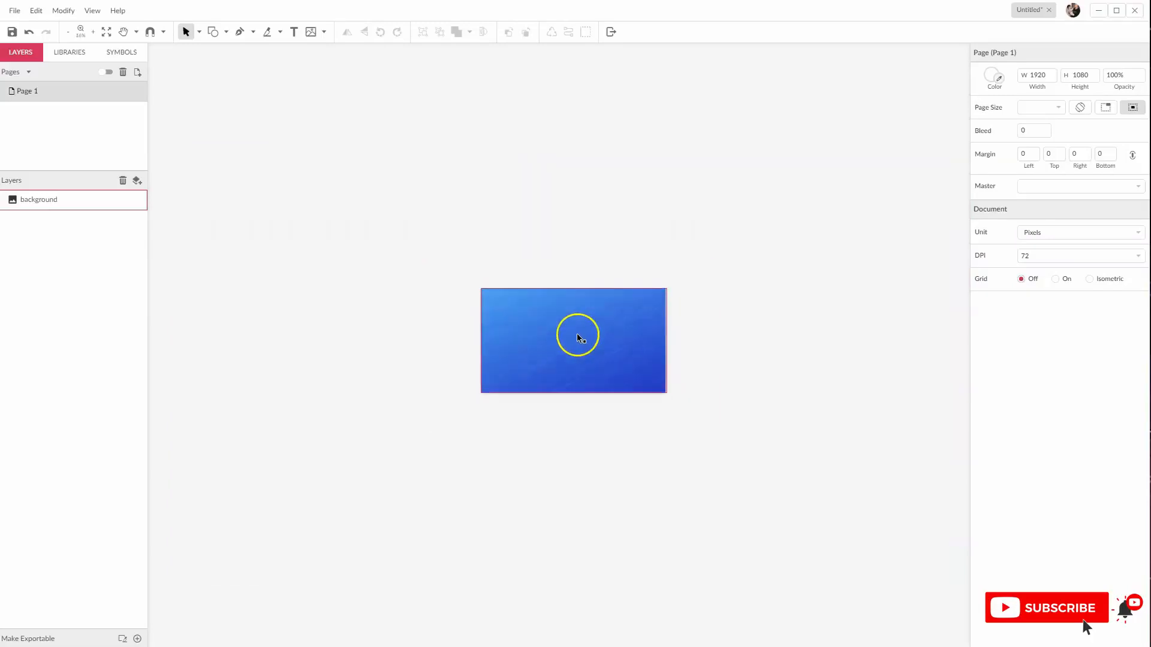
pyautogui.scroll(7, 577, 339)
pyautogui.scroll(-3, 577, 339)
pyautogui.scroll(1, 576, 341)
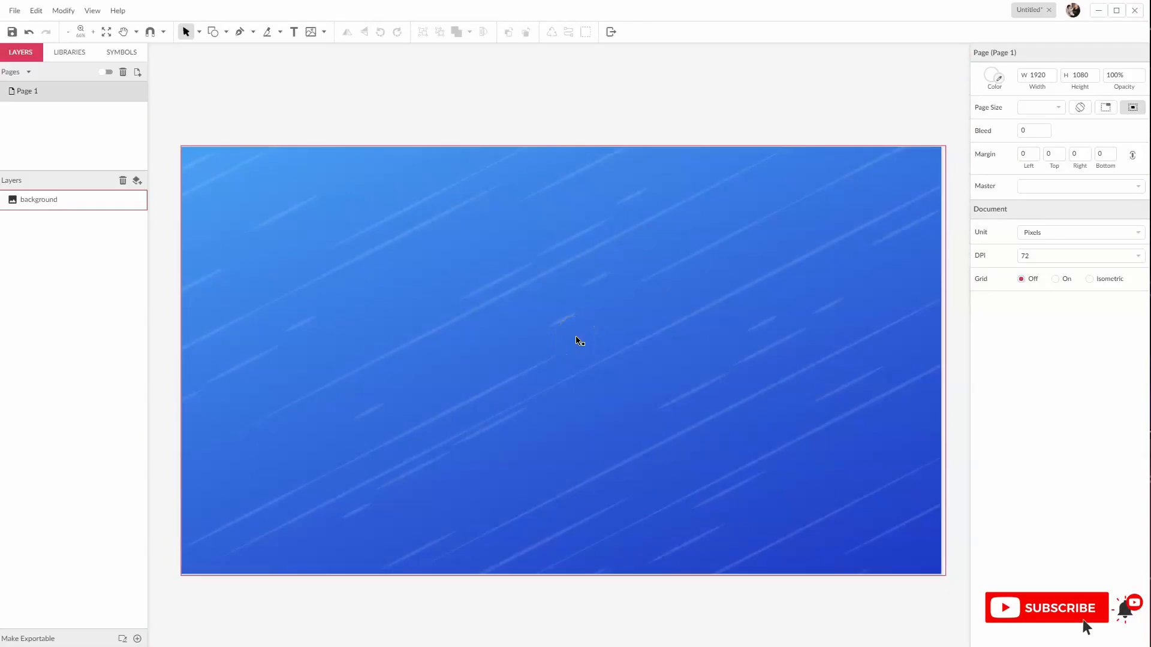
# - Add a text object on the page reading "CREATE YOUTUBE THUMBNAILS", with each word on its own line
pyautogui.click(280, 131)
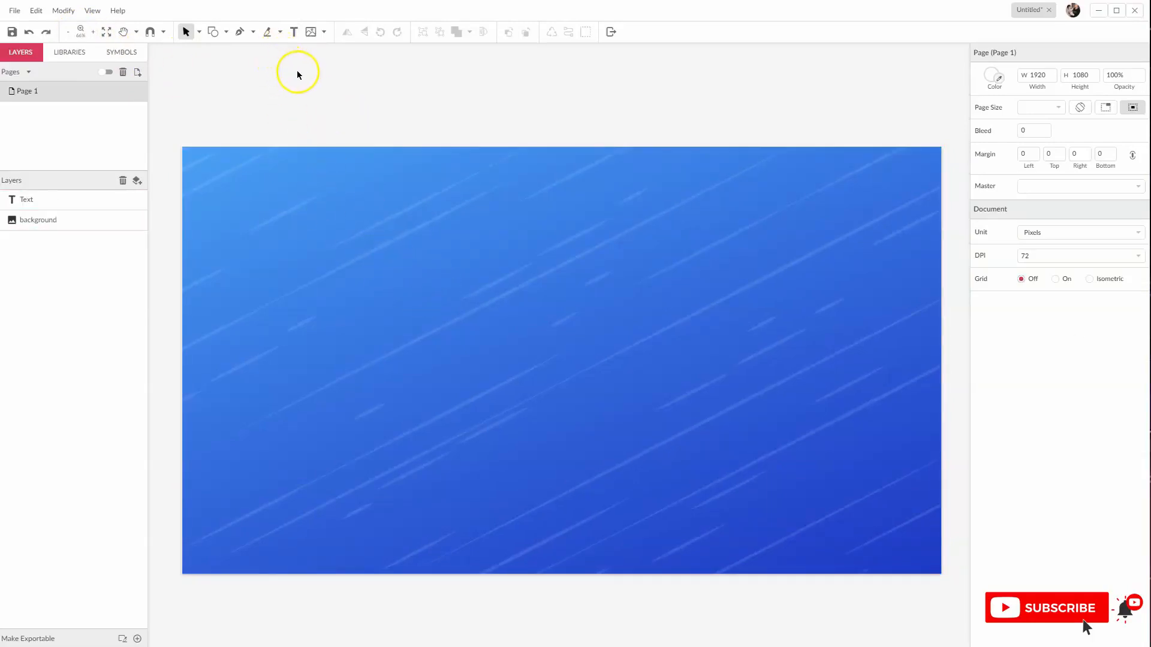
pyautogui.click(294, 33)
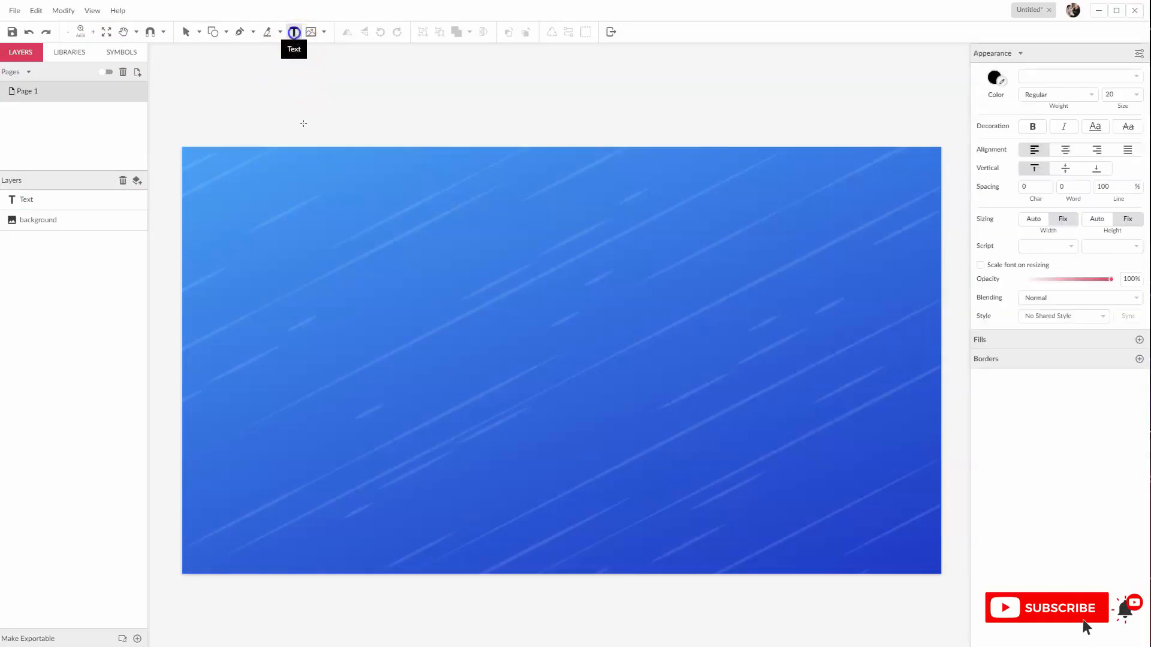
pyautogui.click(328, 307)
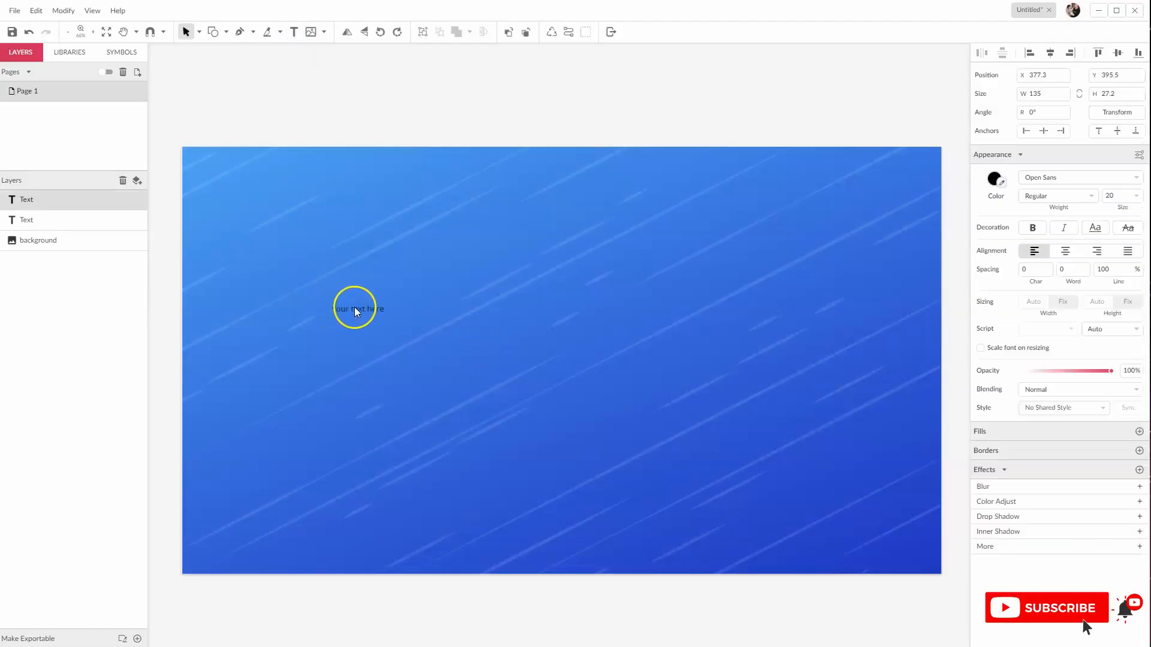
pyautogui.doubleClick(361, 311)
pyautogui.write('CREAT')
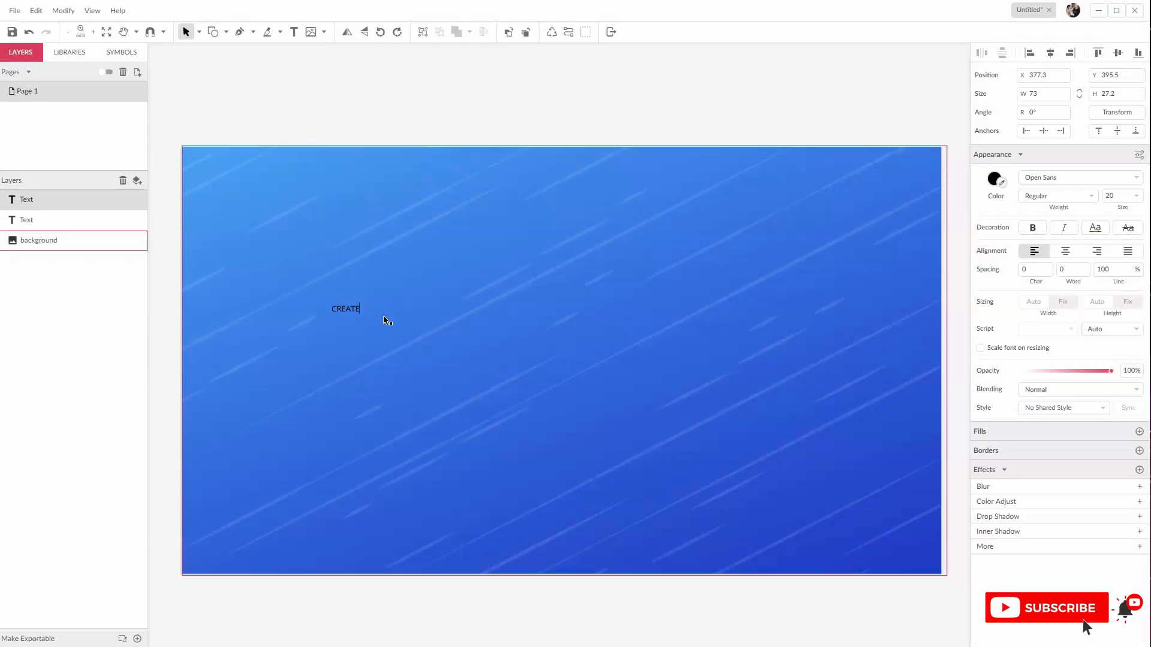
pyautogui.write('E ')
pyautogui.write('YOU')
pyautogui.write('TUBE')
pyautogui.press('Return')
pyautogui.write('THUMBNAILS')
# - Center-align the three-line text and set its font size to 150
pyautogui.click(348, 319)
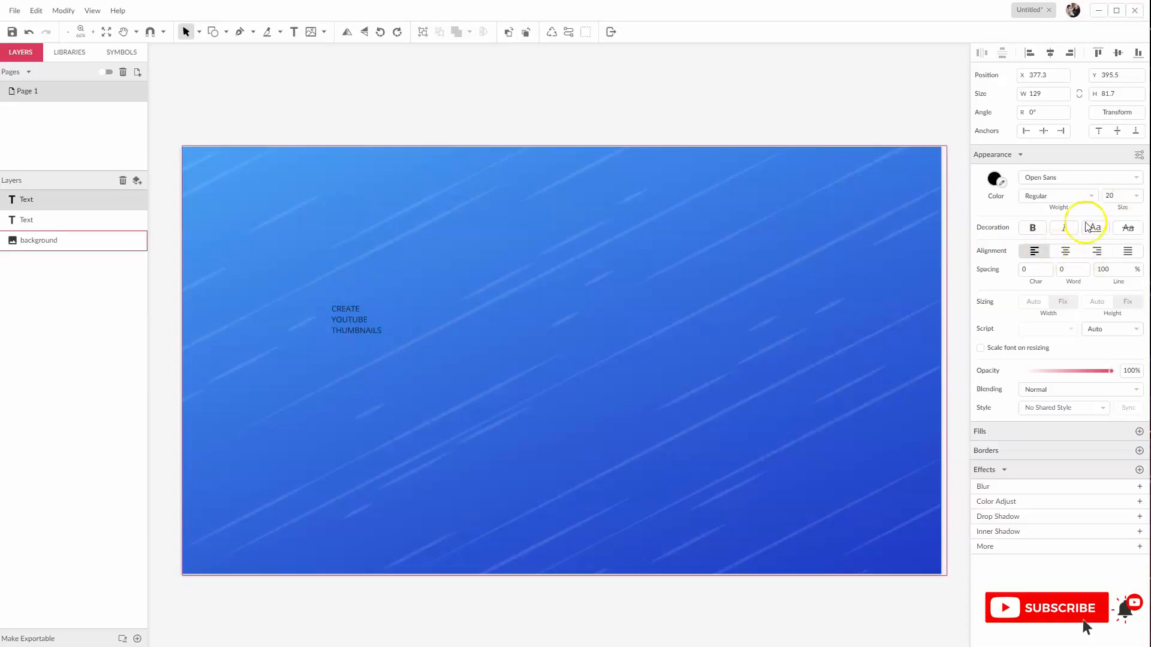
pyautogui.click(1064, 252)
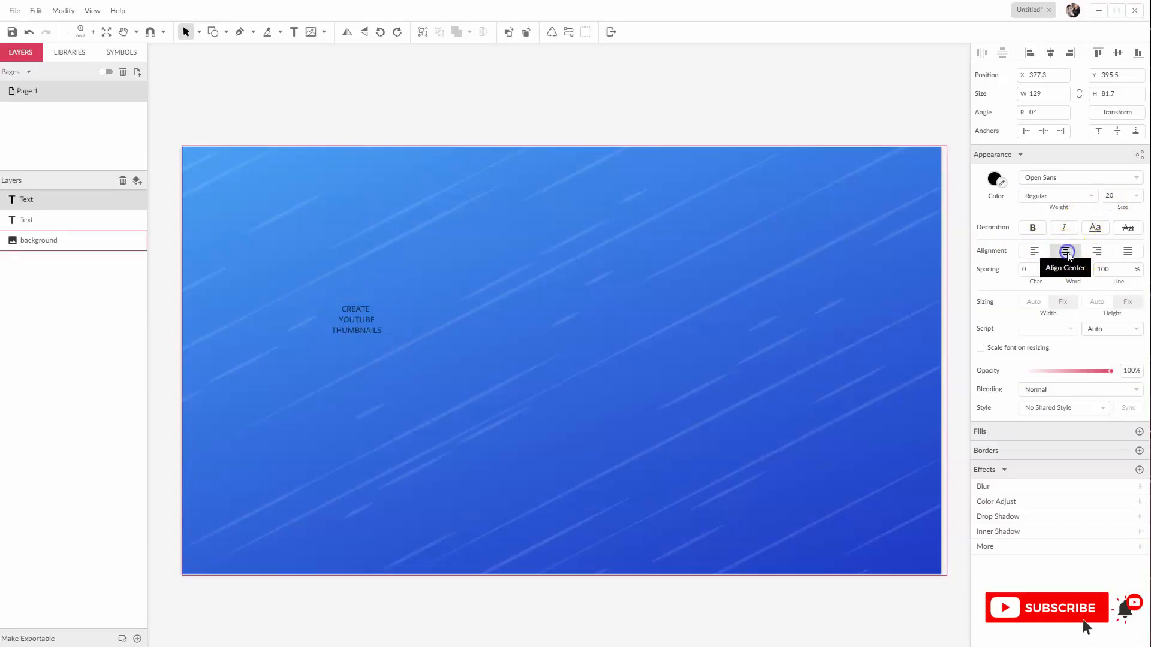
pyautogui.moveTo(1120, 195); pyautogui.dragTo(1084, 196)
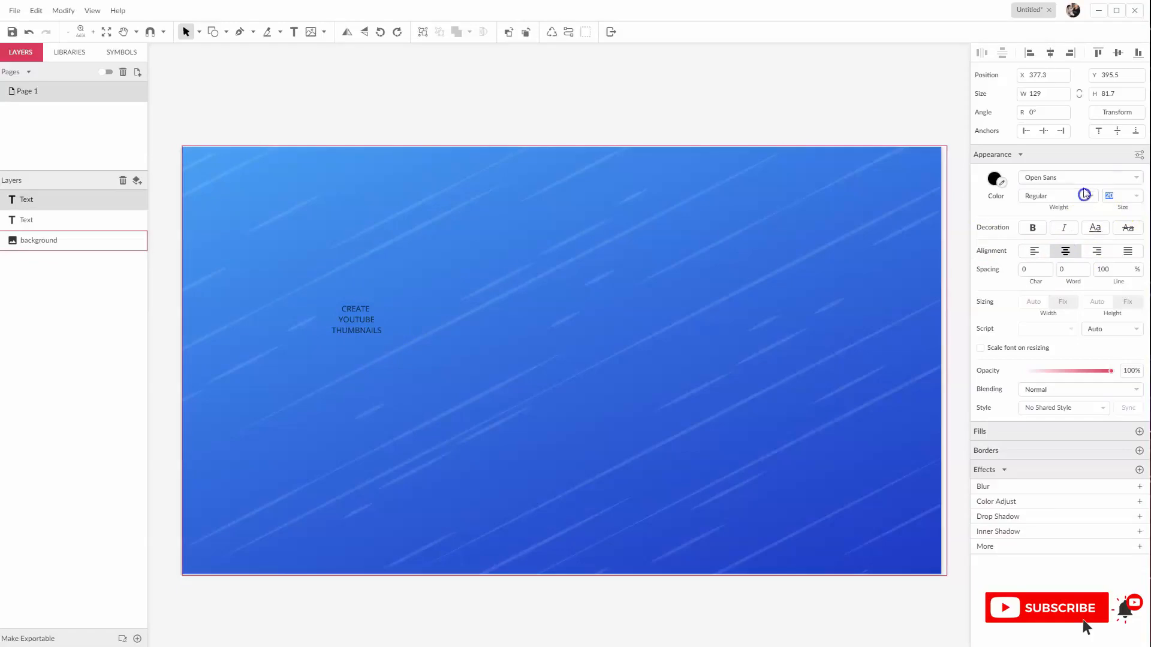
pyautogui.write('150')
pyautogui.press('Return')
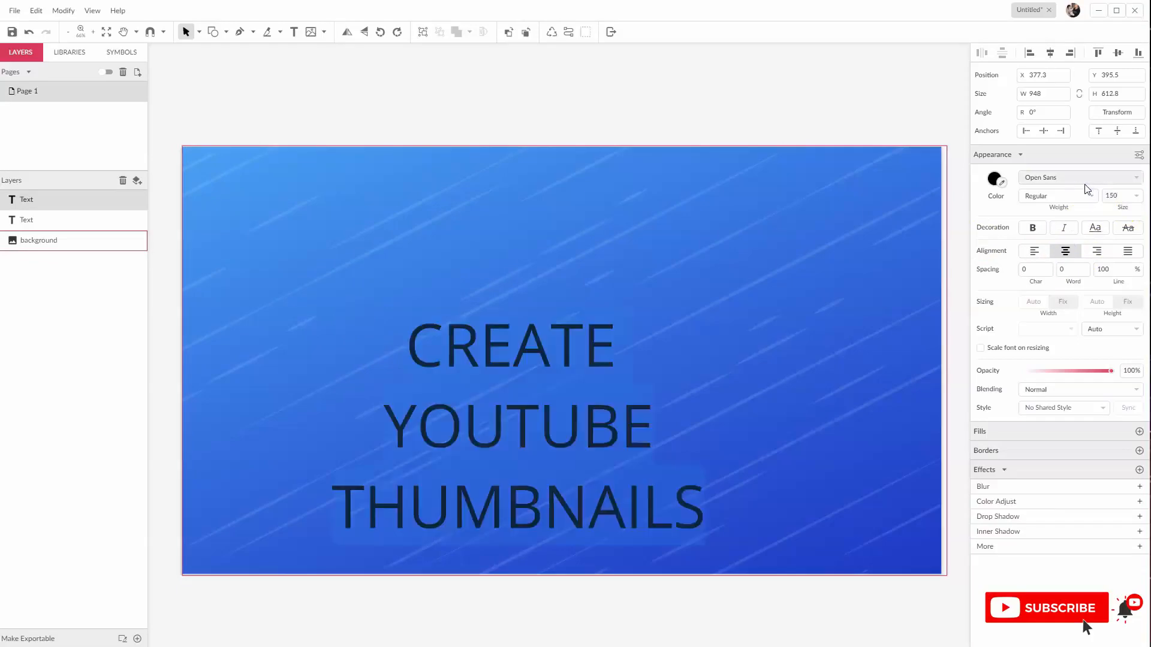
# - Move the text block toward the page's left side, to about X 70, Y 212
pyautogui.click(441, 427)
pyautogui.click(507, 131)
pyautogui.click(500, 358)
pyautogui.moveTo(499, 358); pyautogui.dragTo(399, 290)
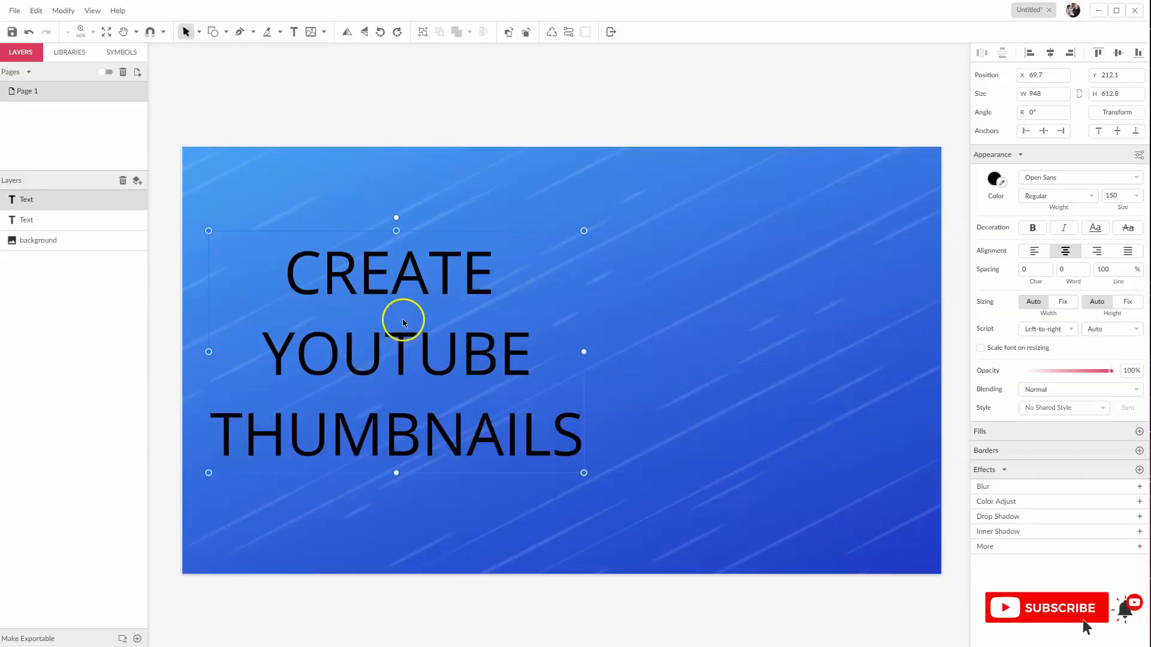
# - Change the whole text block to the imported font Neue Helvetica BQ at size 160
pyautogui.click(379, 292)
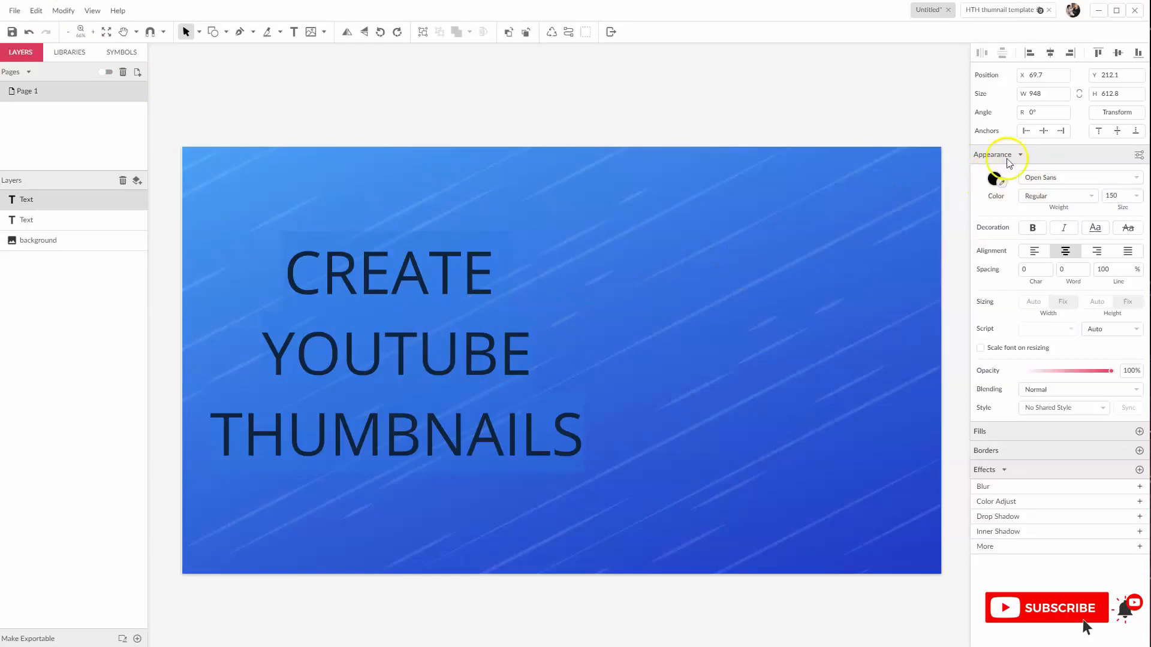
pyautogui.click(1065, 180)
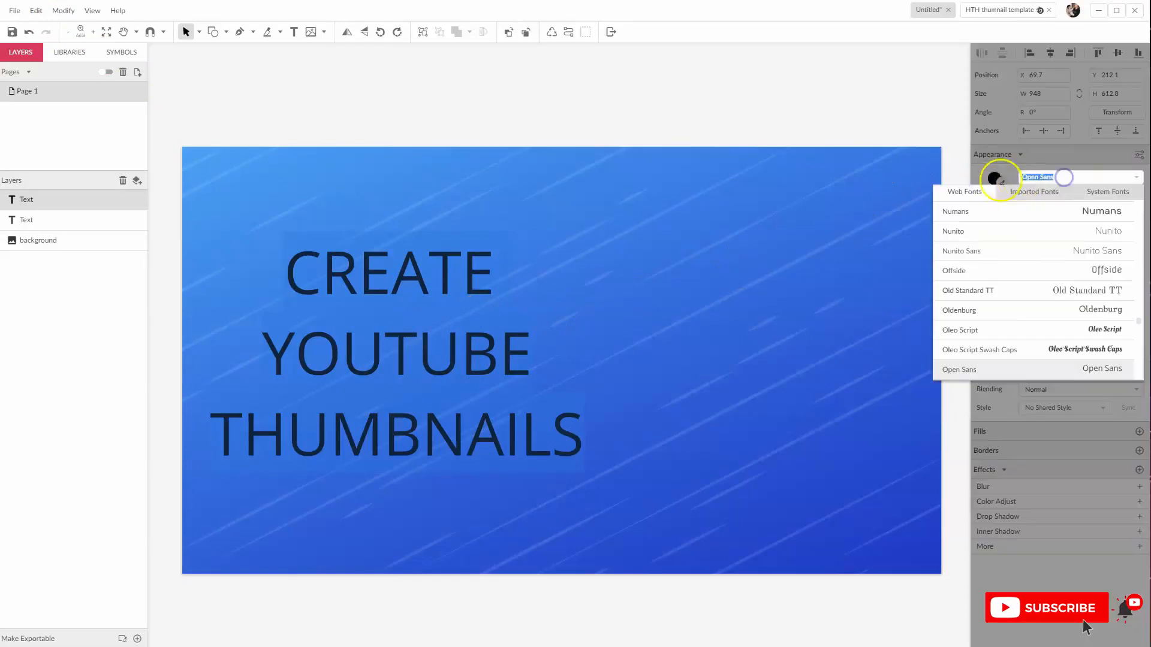
pyautogui.click(1041, 194)
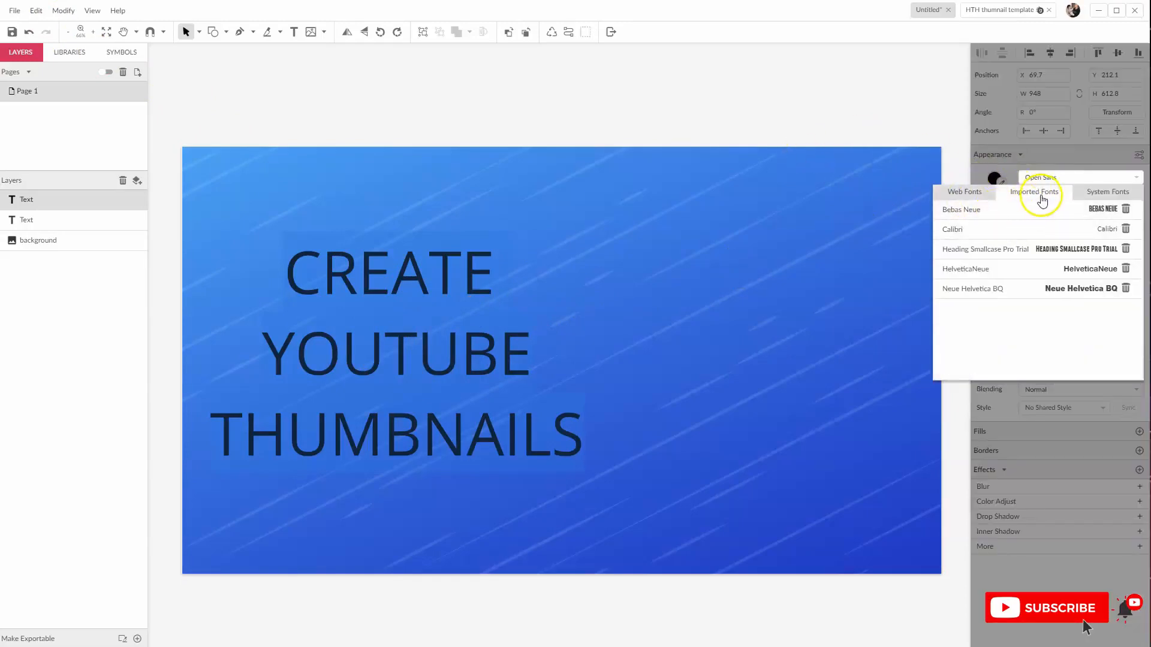
pyautogui.click(971, 289)
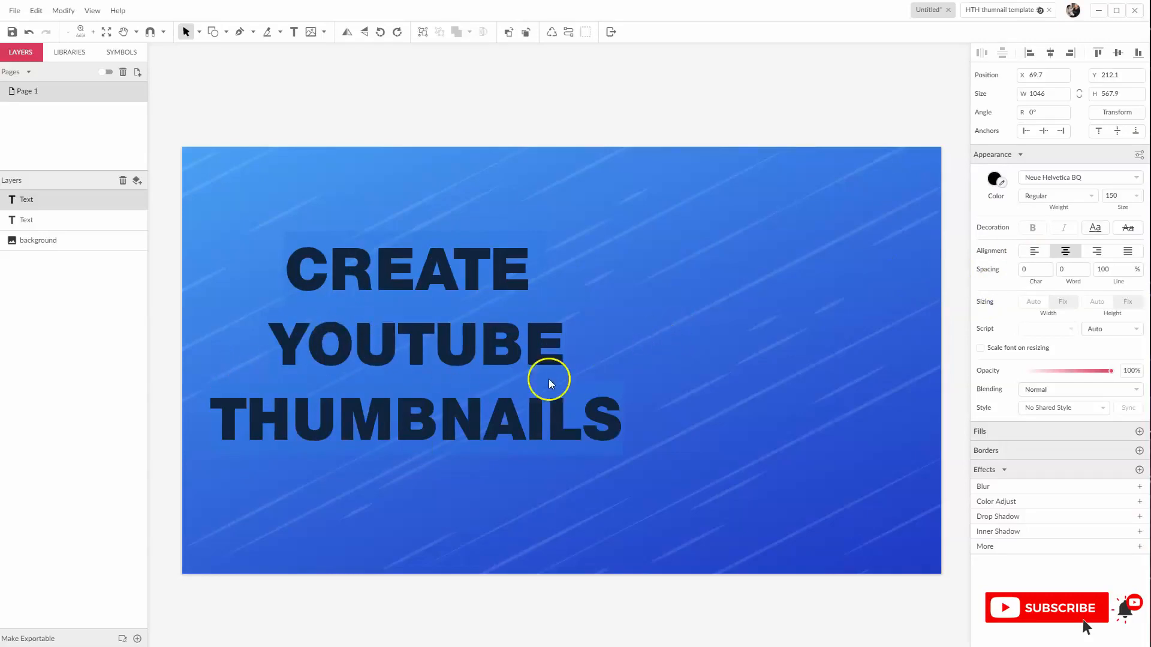
pyautogui.moveTo(1117, 195); pyautogui.dragTo(1089, 196)
pyautogui.write('160')
pyautogui.press('Return')
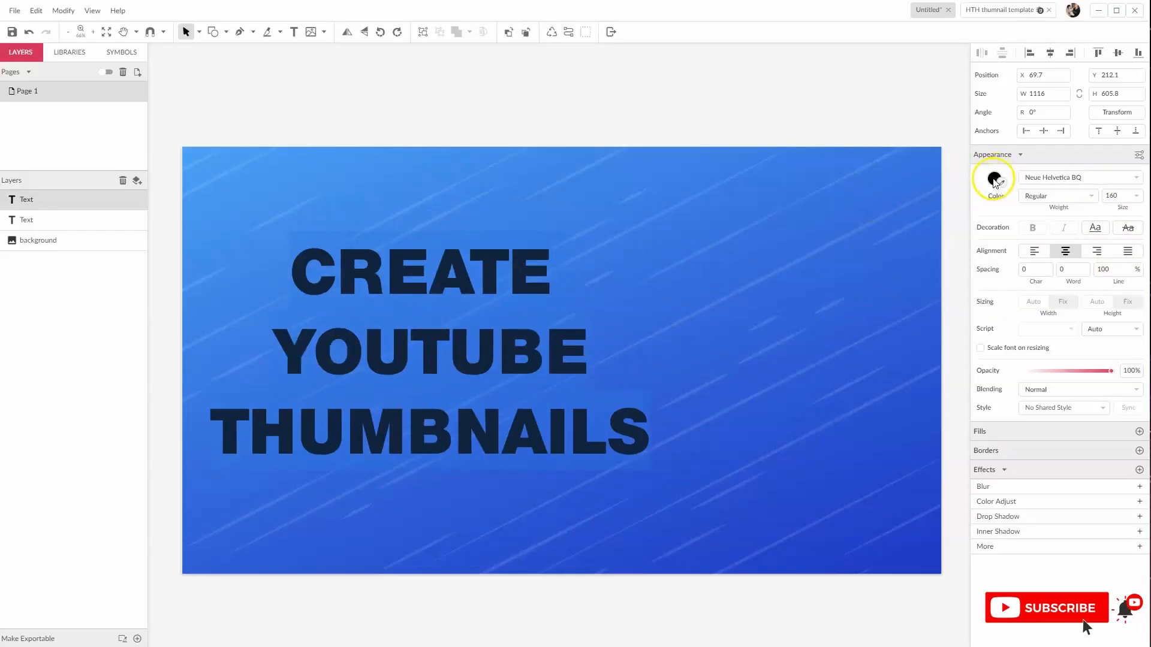
# - Change the text color to white (#FFFFFF)
pyautogui.click(994, 180)
pyautogui.moveTo(997, 248); pyautogui.dragTo(966, 185)
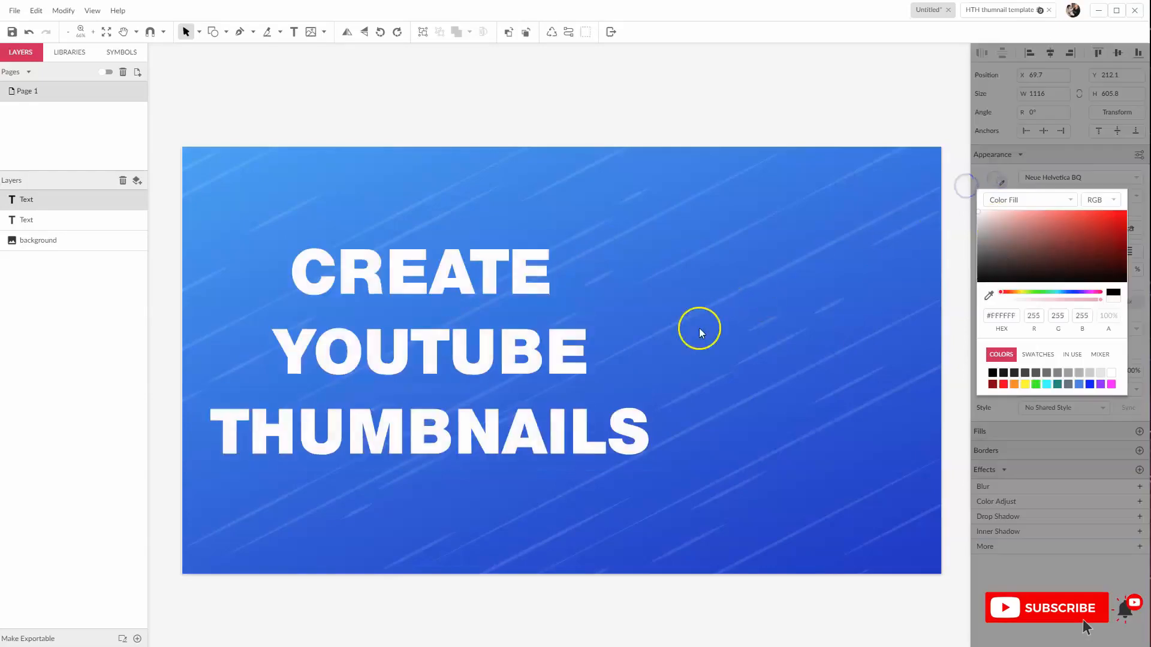
pyautogui.click(587, 389)
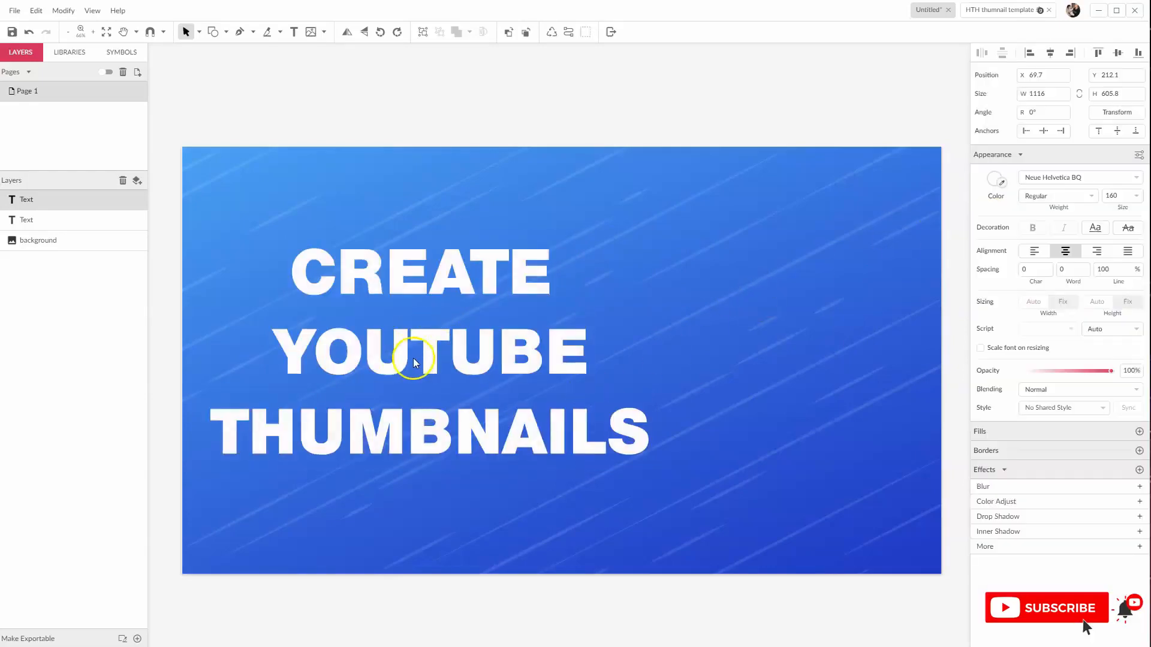
# - Add a black border with a width of 3 to all of the text
pyautogui.click(442, 336)
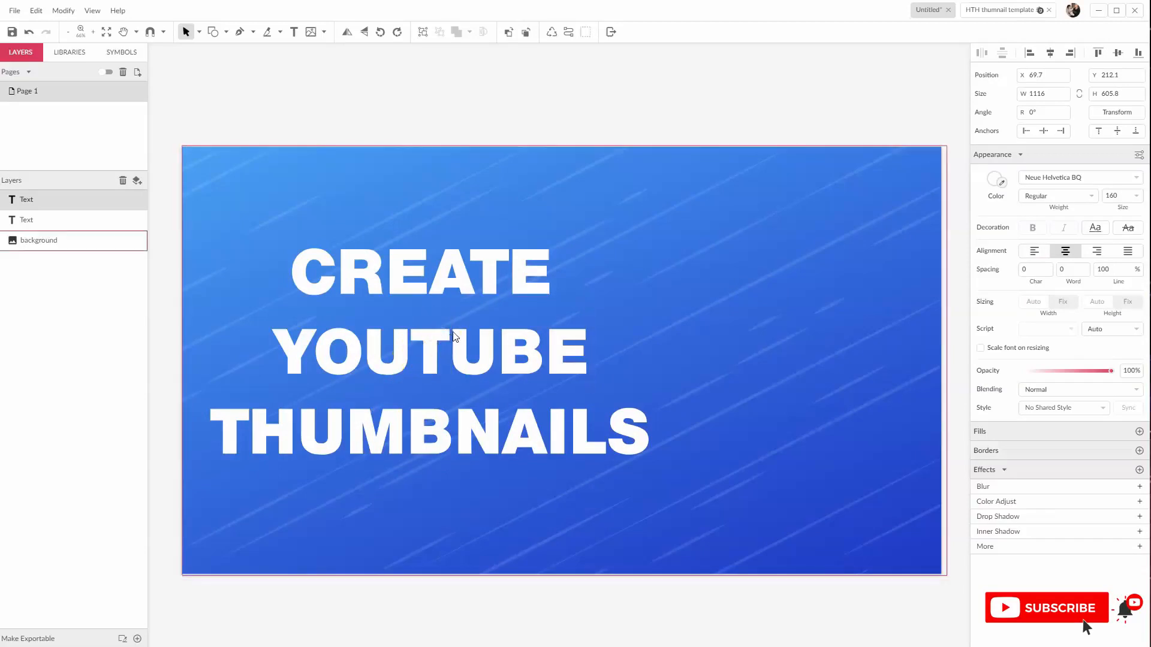
pyautogui.hotkey('ctrl', 'a')
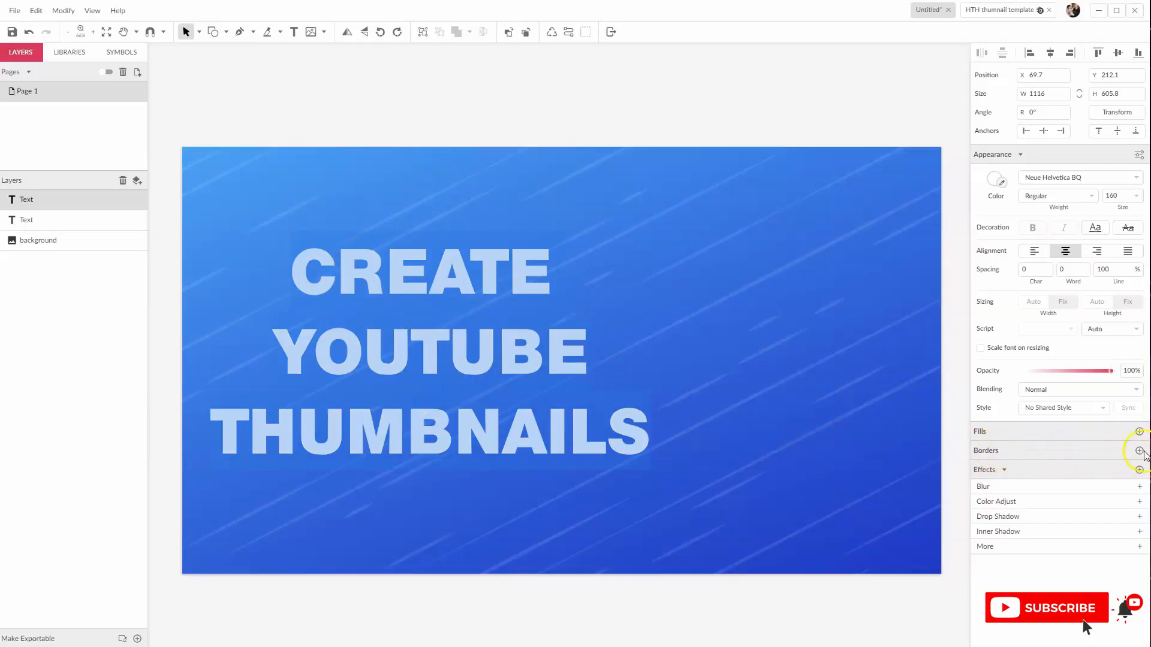
pyautogui.click(1139, 451)
pyautogui.write('3')
pyautogui.press('Return')
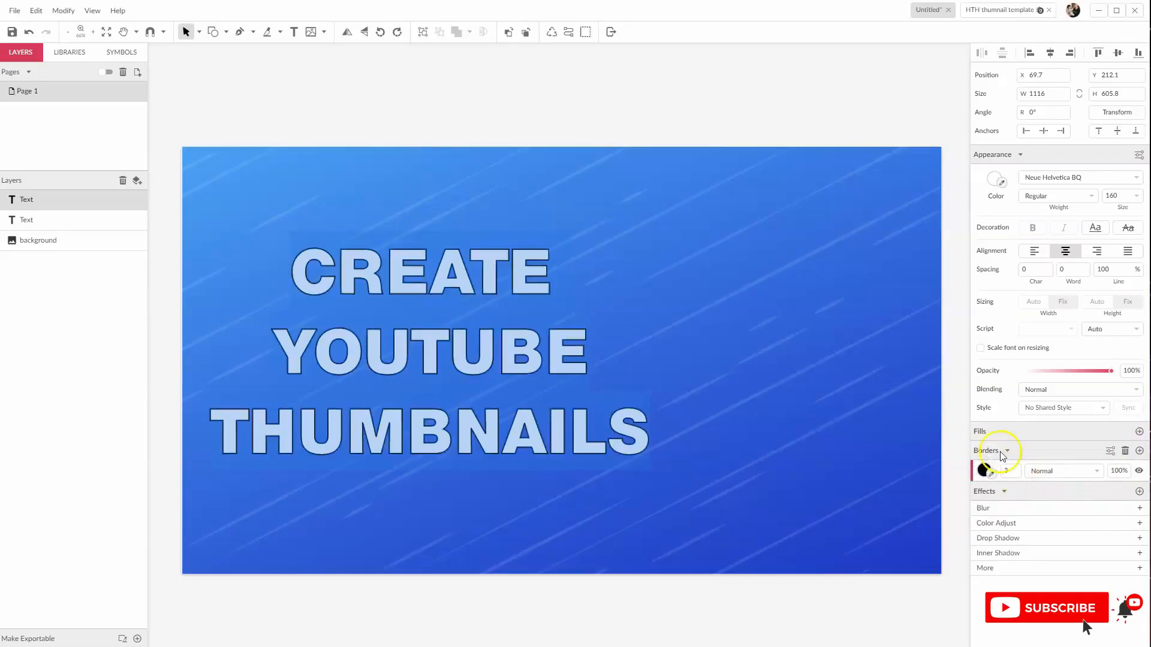
pyautogui.click(432, 326)
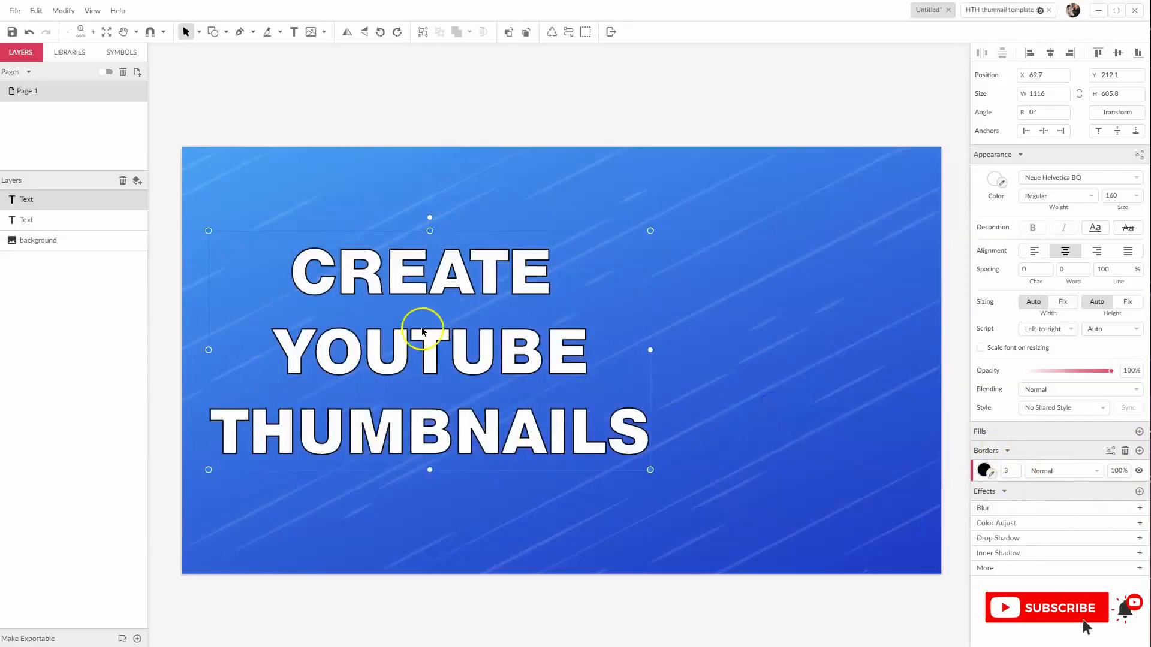
pyautogui.click(532, 496)
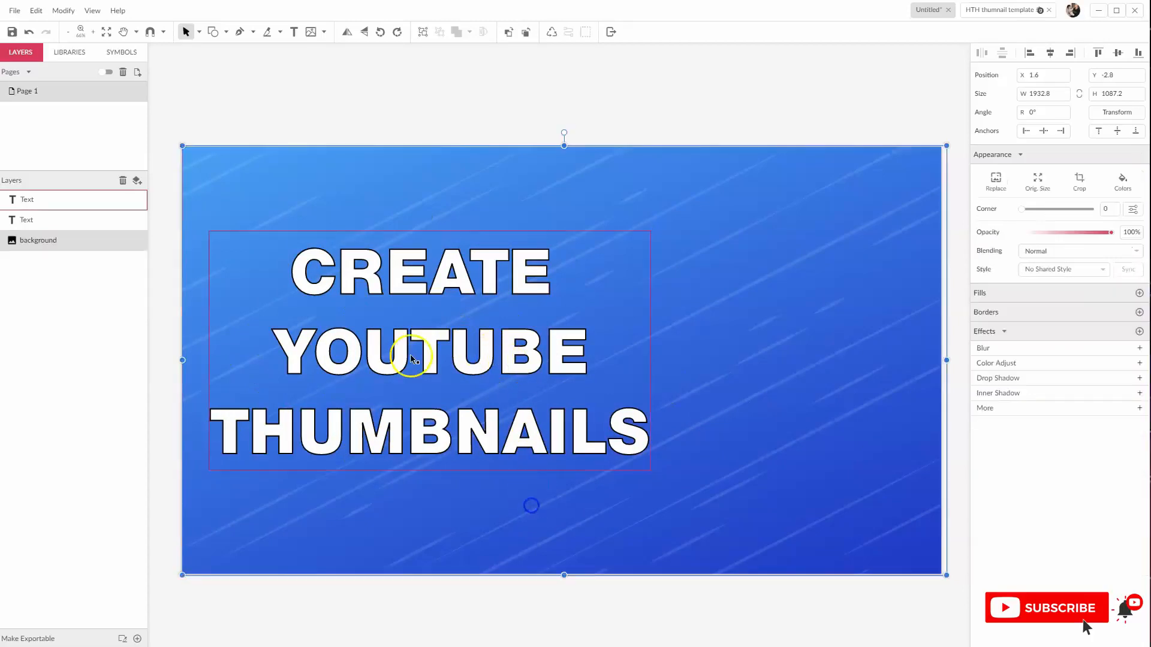
# - Add a drop shadow effect to the text and set its Y offset to 13
pyautogui.click(413, 356)
pyautogui.doubleClick(458, 354)
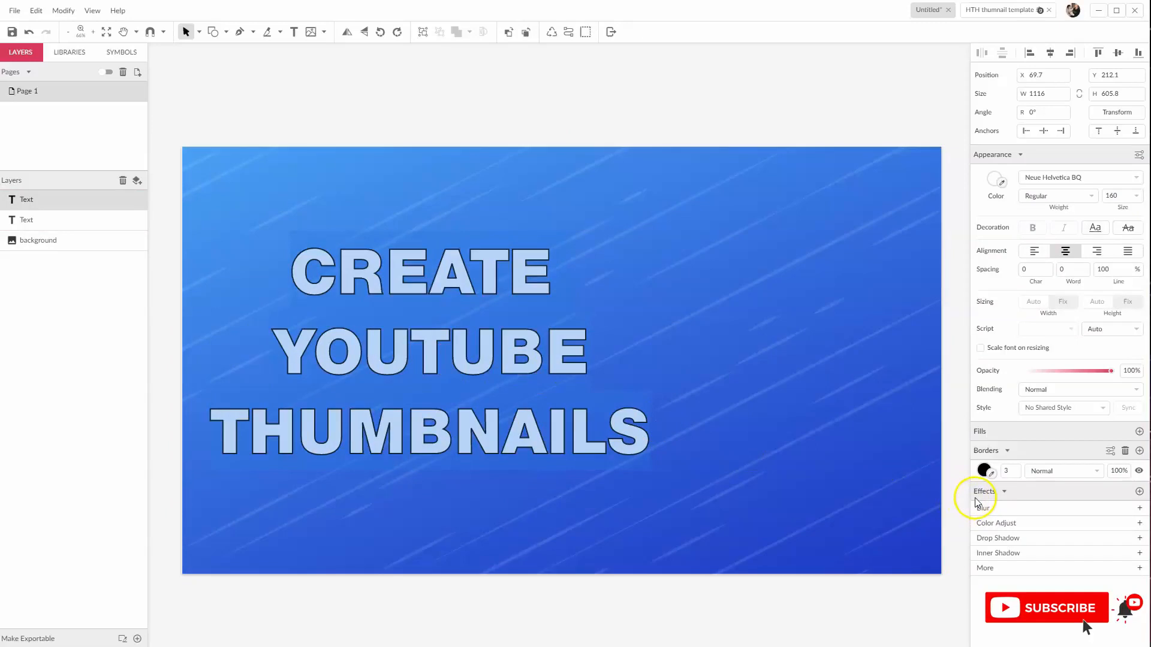
pyautogui.click(1012, 539)
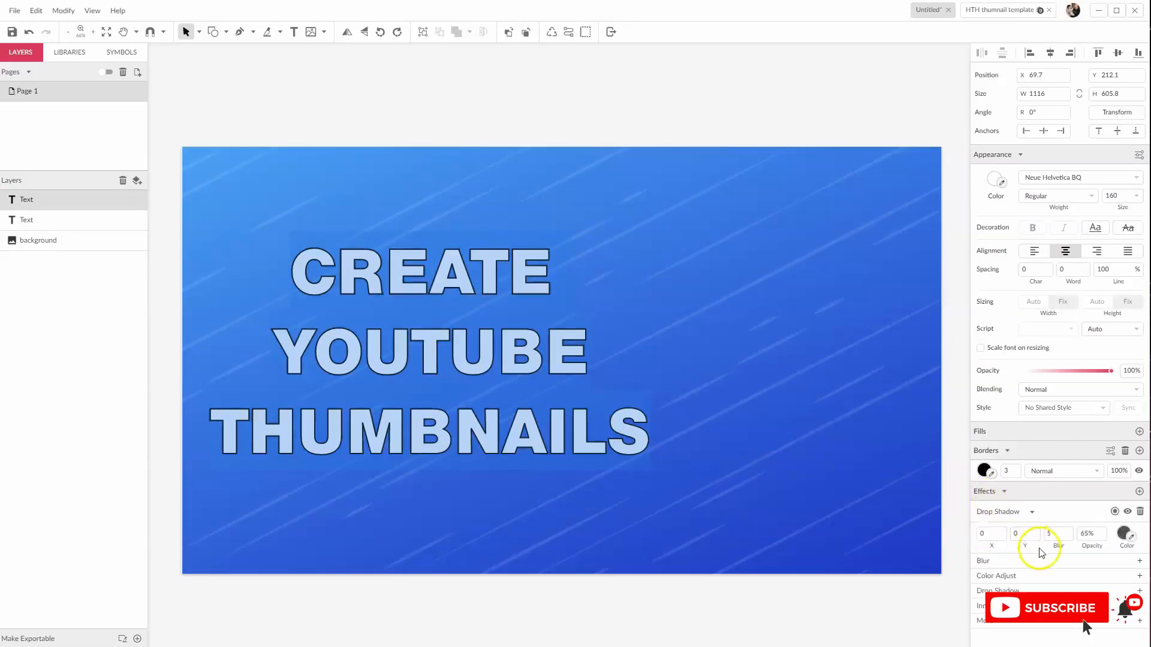
pyautogui.click(1026, 534)
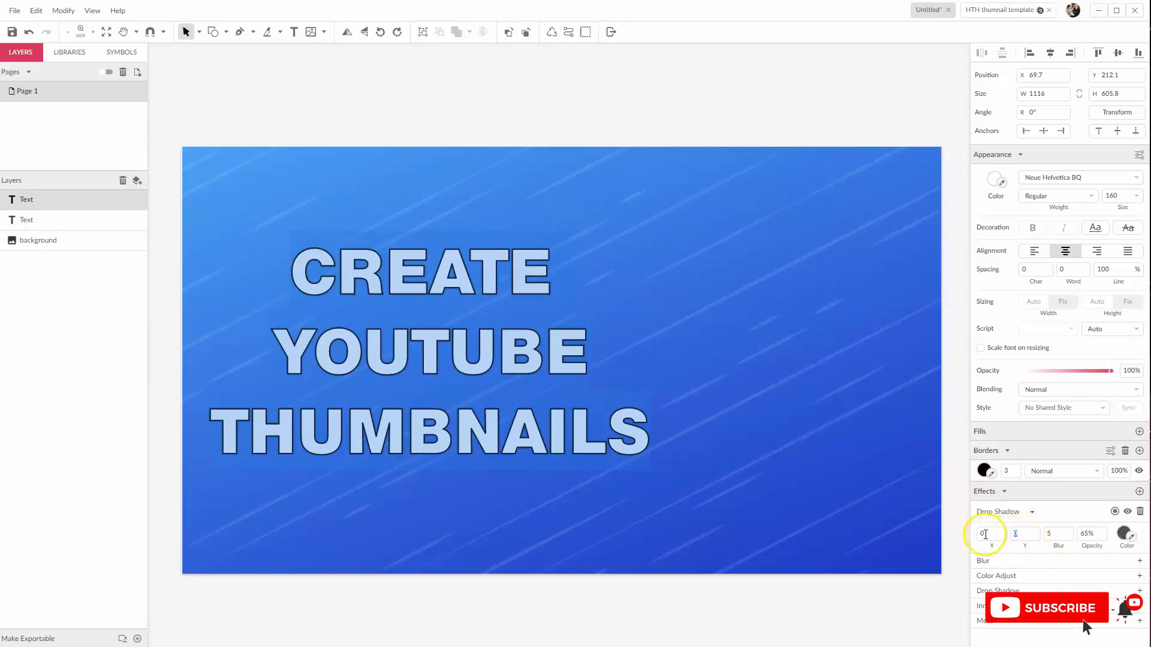
pyautogui.write('4')
pyautogui.scroll(14, 1028, 533)
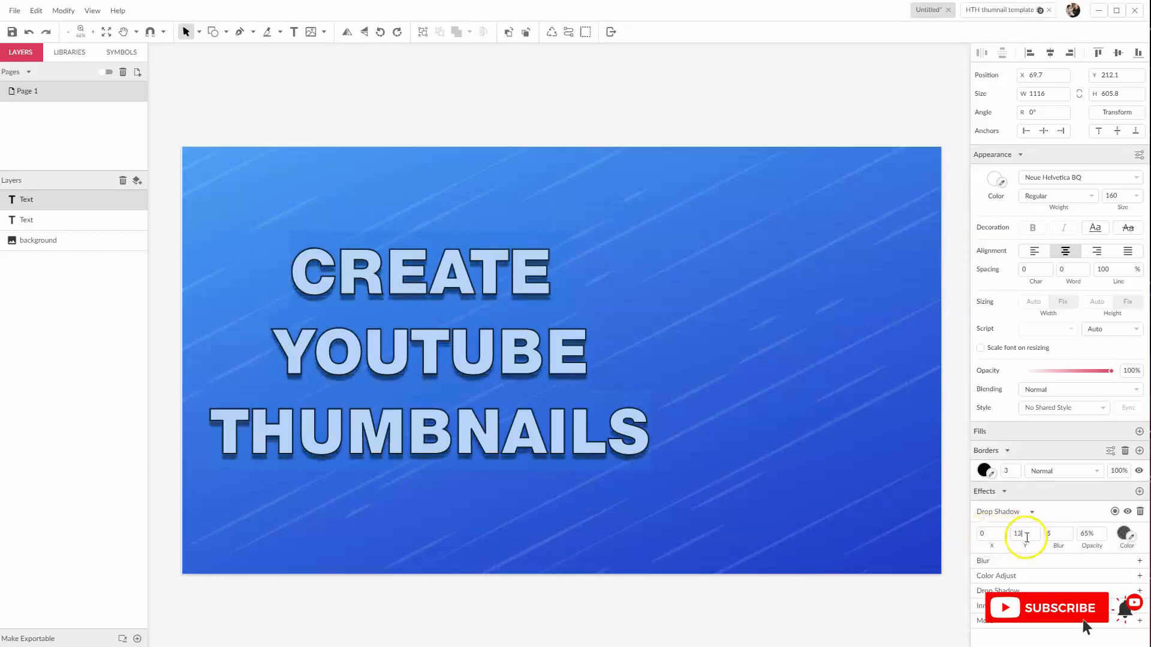
# - Set the text's drop shadow offset to 9 on X and 12 on Y
pyautogui.scroll(-9, 1027, 538)
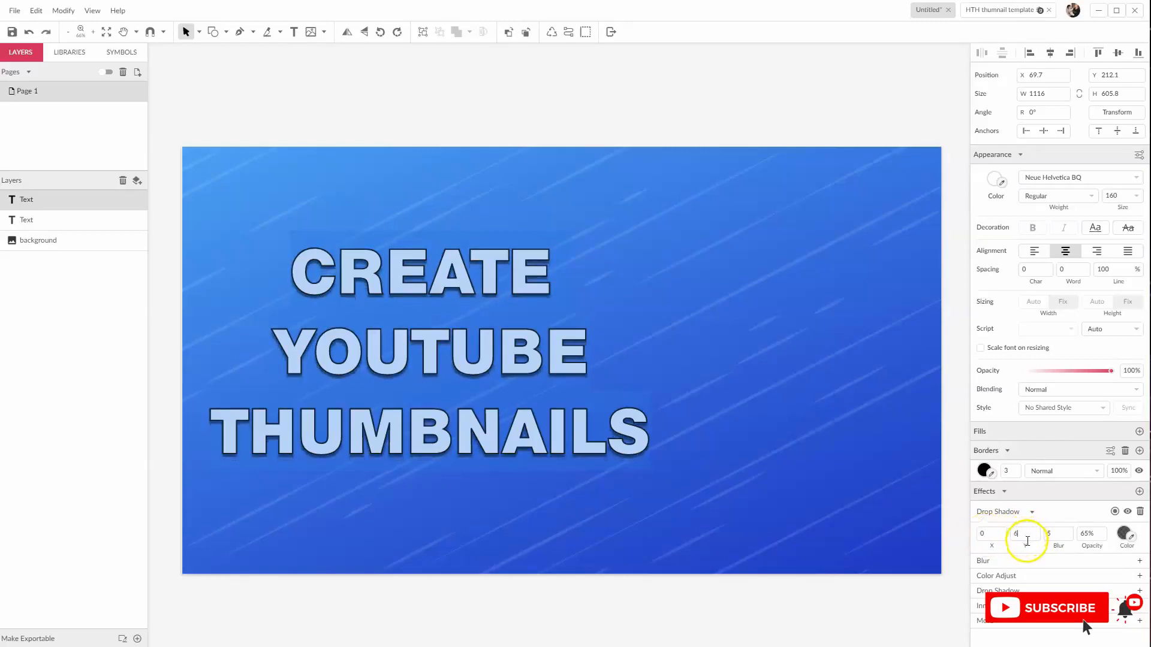
pyautogui.press('Up')
pyautogui.press('Up')
pyautogui.click(991, 534)
pyautogui.press('Up')
pyautogui.press('Up')
pyautogui.press('Up')
pyautogui.press('Up')
pyautogui.press('Up')
pyautogui.press('Up')
pyautogui.press('Up')
pyautogui.press('Up')
pyautogui.press('Up')
pyautogui.press('Up')
pyautogui.press('Up')
pyautogui.press('Up')
pyautogui.press('Down')
pyautogui.click(1025, 534)
pyautogui.press('Up')
pyautogui.press('Up')
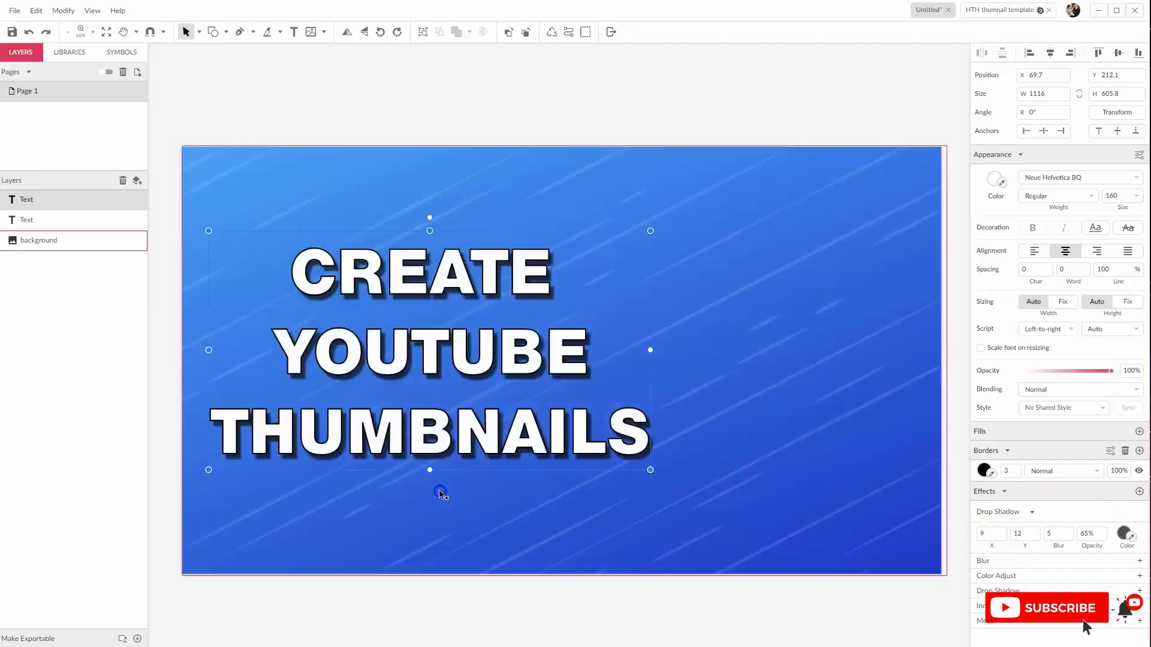
# - Move the title text block slightly left to about X 30, Y 214, and deselect it
pyautogui.click(443, 489)
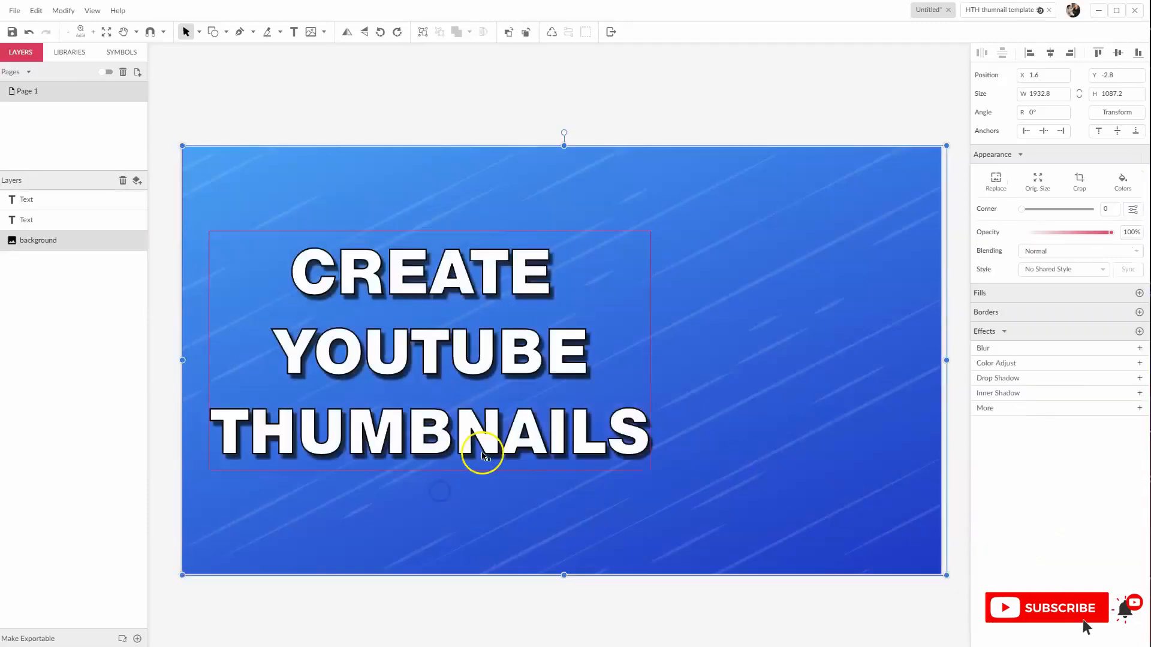
pyautogui.click(495, 400)
pyautogui.moveTo(471, 363); pyautogui.dragTo(455, 364)
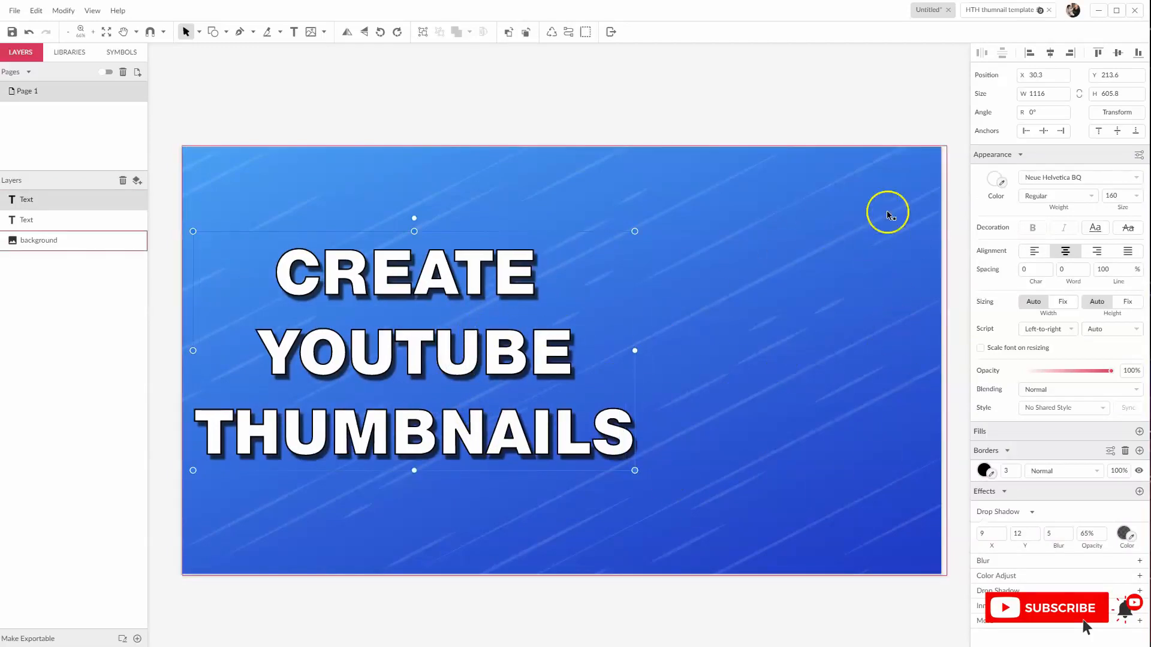
pyautogui.click(316, 67)
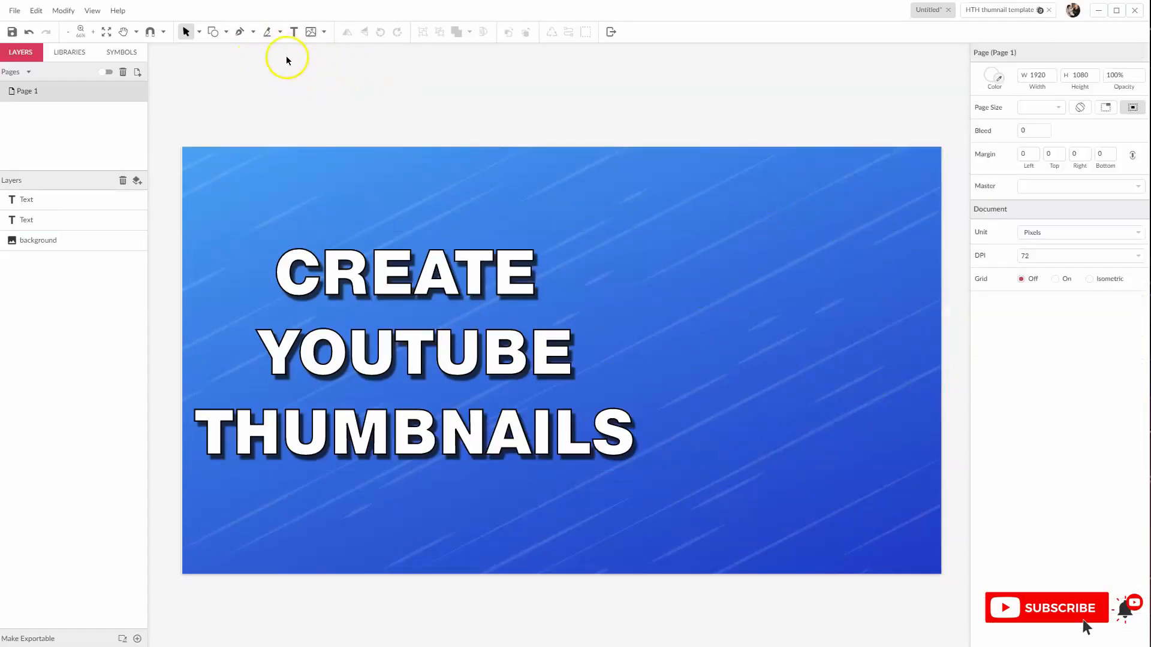
# - Draw a rectangle about 1032 by 892 px over the right side of the page, extending past its right edge
pyautogui.click(214, 32)
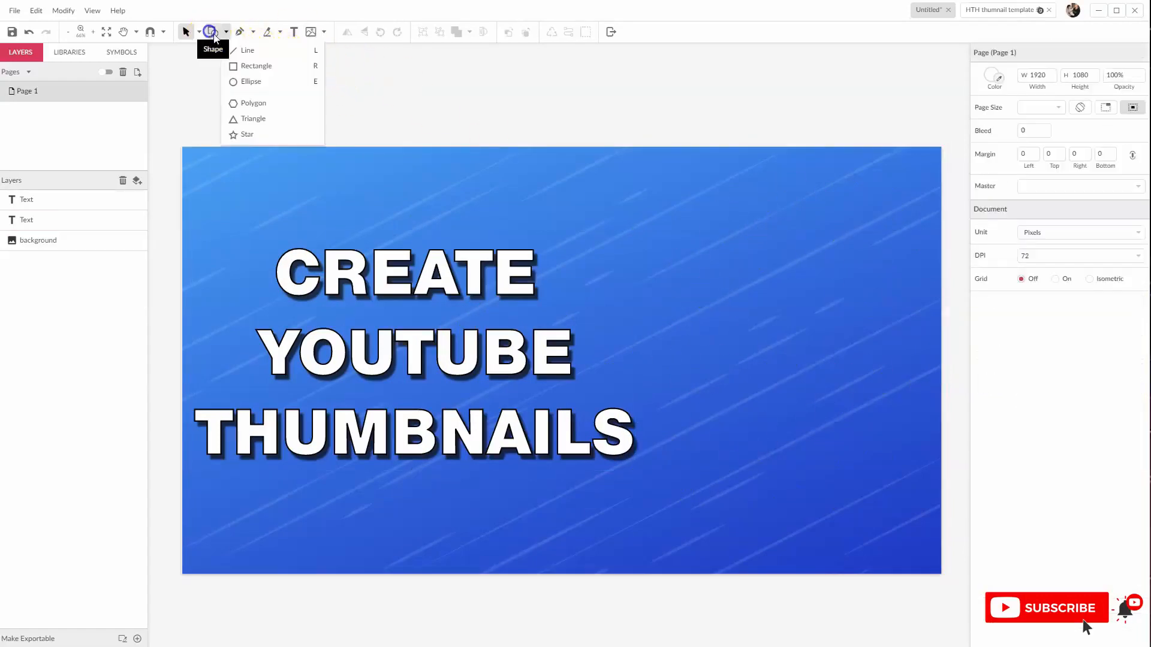
pyautogui.click(239, 67)
pyautogui.click(695, 285)
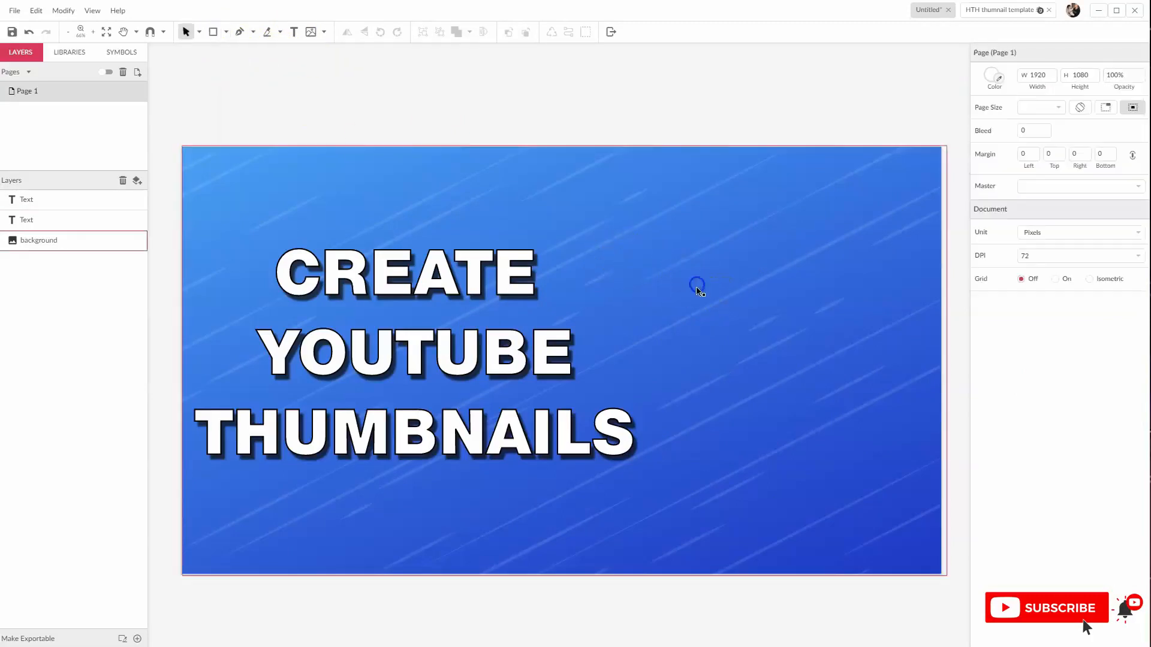
pyautogui.click(212, 33)
pyautogui.moveTo(629, 216)
pyautogui.mouseDown()
pyautogui.moveTo(816, 392)
pyautogui.moveTo(915, 437)
pyautogui.moveTo(904, 372)
pyautogui.moveTo(887, 442)
pyautogui.moveTo(983, 545)
pyautogui.moveTo(1037, 568)
pyautogui.mouseUp()
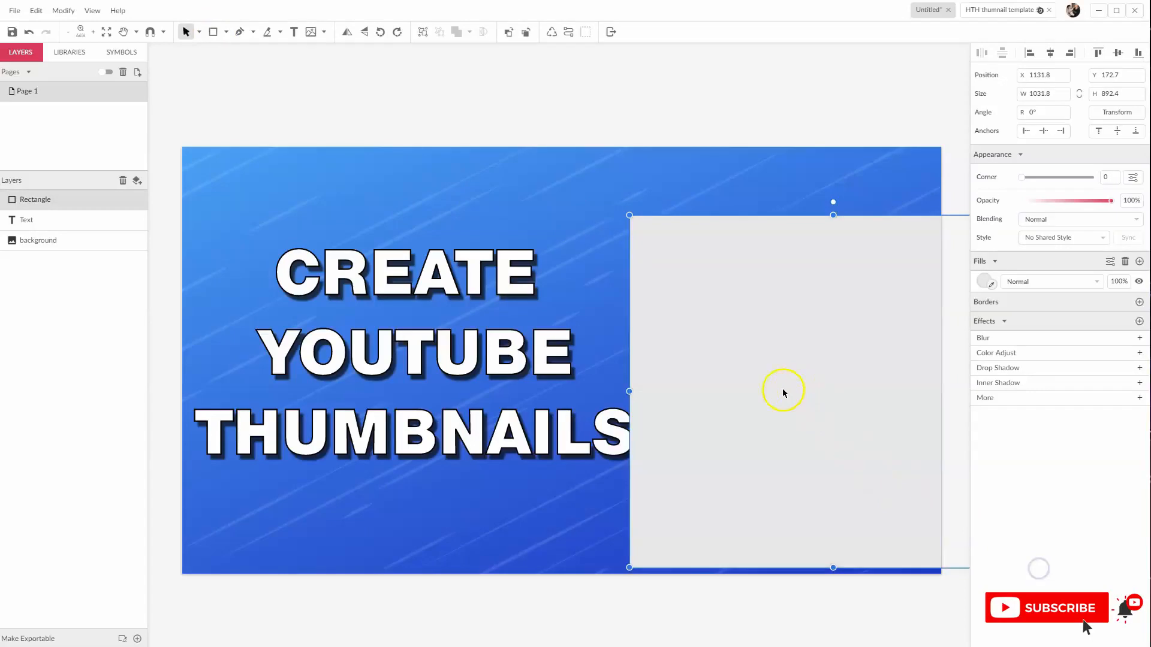
# - Reposition, stretch and rotate the rectangle to -12° so it covers the page's right side from top to bottom with a slanted edge
pyautogui.moveTo(813, 332); pyautogui.dragTo(791, 315)
pyautogui.moveTo(841, 491); pyautogui.dragTo(846, 588)
pyautogui.moveTo(843, 124); pyautogui.dragTo(969, 157)
pyautogui.moveTo(835, 238)
pyautogui.mouseDown()
pyautogui.moveTo(820, 241)
pyautogui.moveTo(834, 245)
pyautogui.mouseUp()
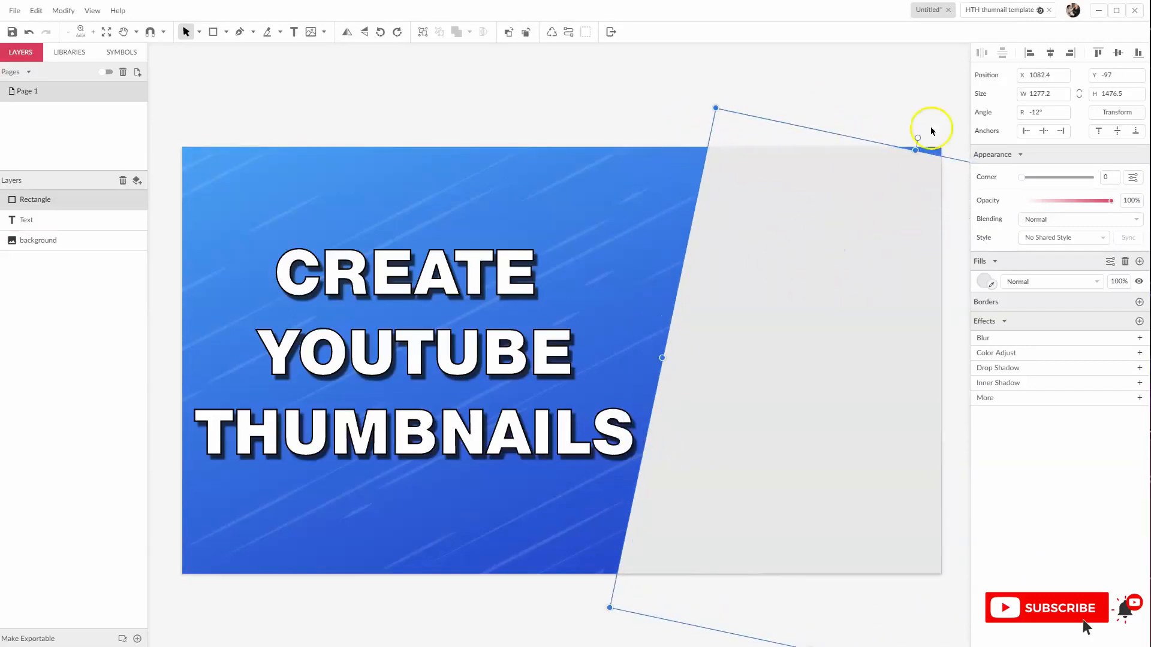
pyautogui.moveTo(916, 150); pyautogui.dragTo(920, 128)
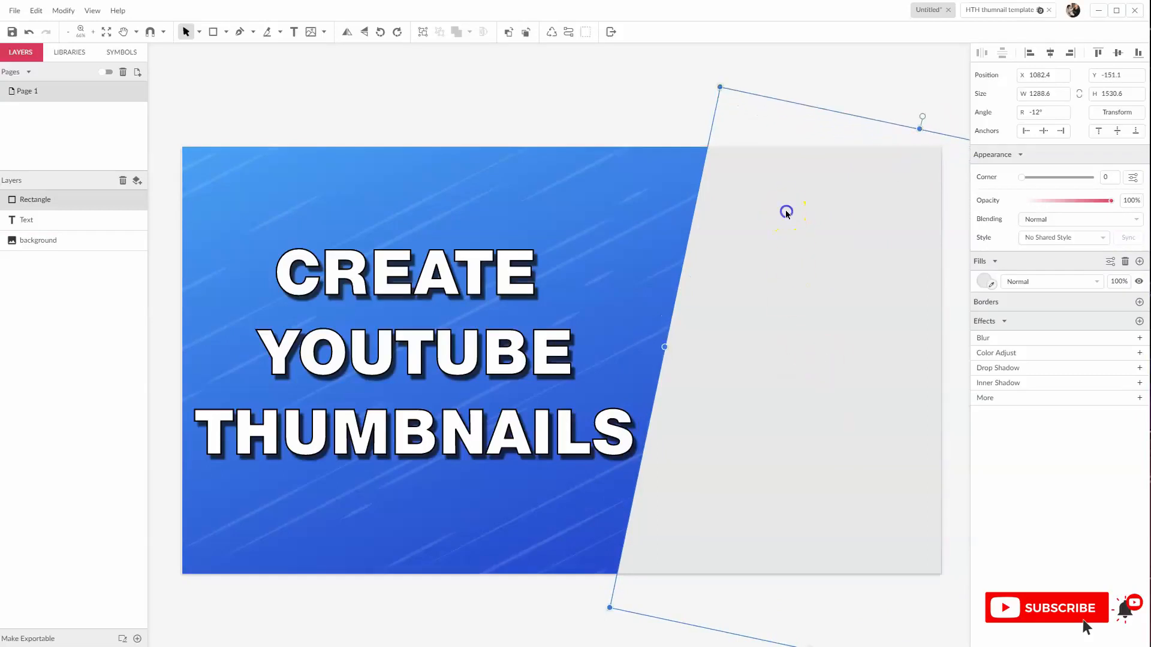
pyautogui.click(765, 80)
# - Change the slanted rectangle's fill color to white (#FFFFFF)
pyautogui.click(777, 230)
pyautogui.click(985, 281)
pyautogui.moveTo(1001, 325); pyautogui.dragTo(948, 282)
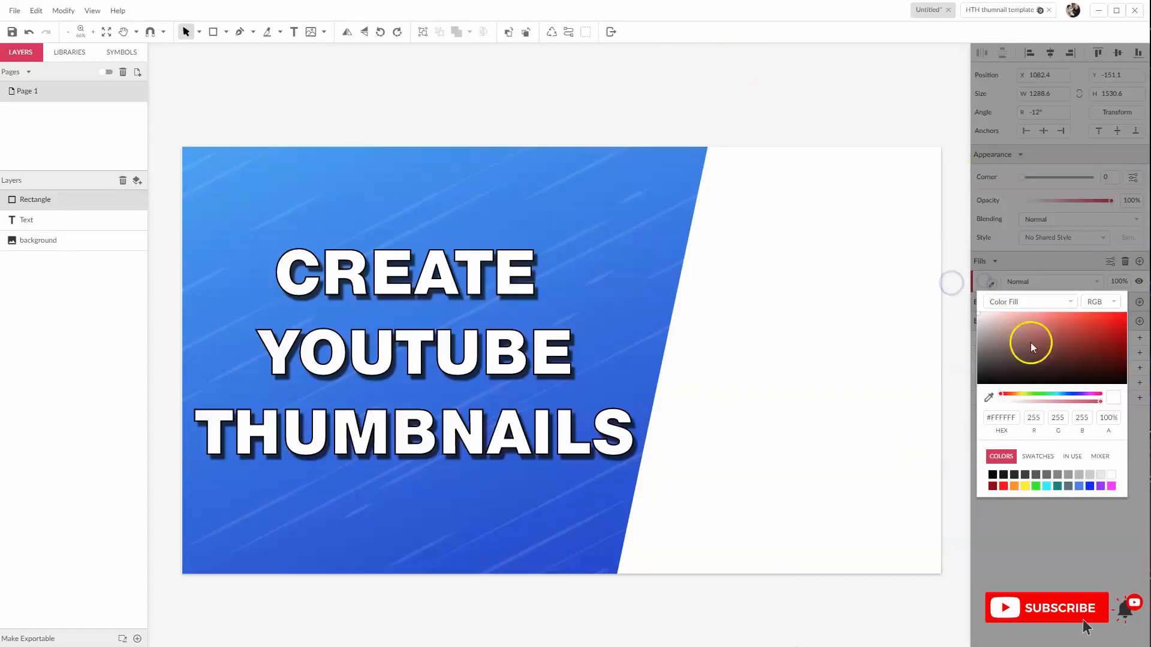
pyautogui.moveTo(998, 326); pyautogui.dragTo(979, 311)
pyautogui.click(641, 103)
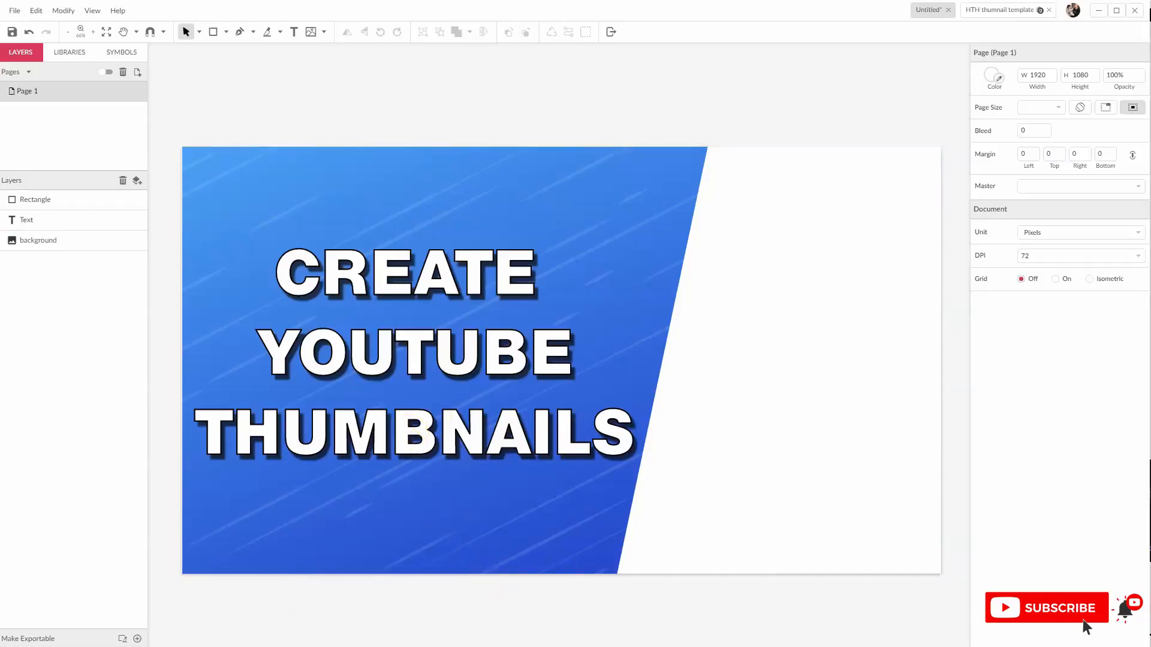
# - Import the YouTube logo image, scale it to fit the white area beside the title, position it there and deselect it
pyautogui.moveTo(76, 409); pyautogui.dragTo(747, 254)
pyautogui.moveTo(810, 407); pyautogui.dragTo(806, 362)
pyautogui.moveTo(649, 205); pyautogui.dragTo(694, 251)
pyautogui.moveTo(817, 377); pyautogui.dragTo(788, 359)
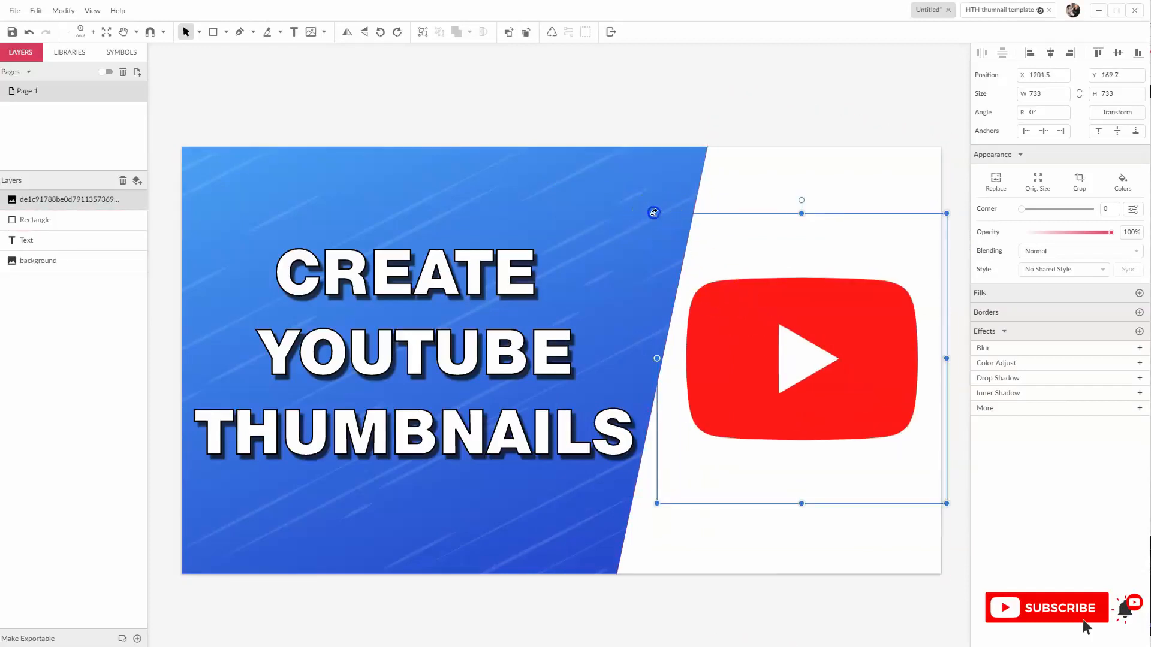
pyautogui.click(364, 109)
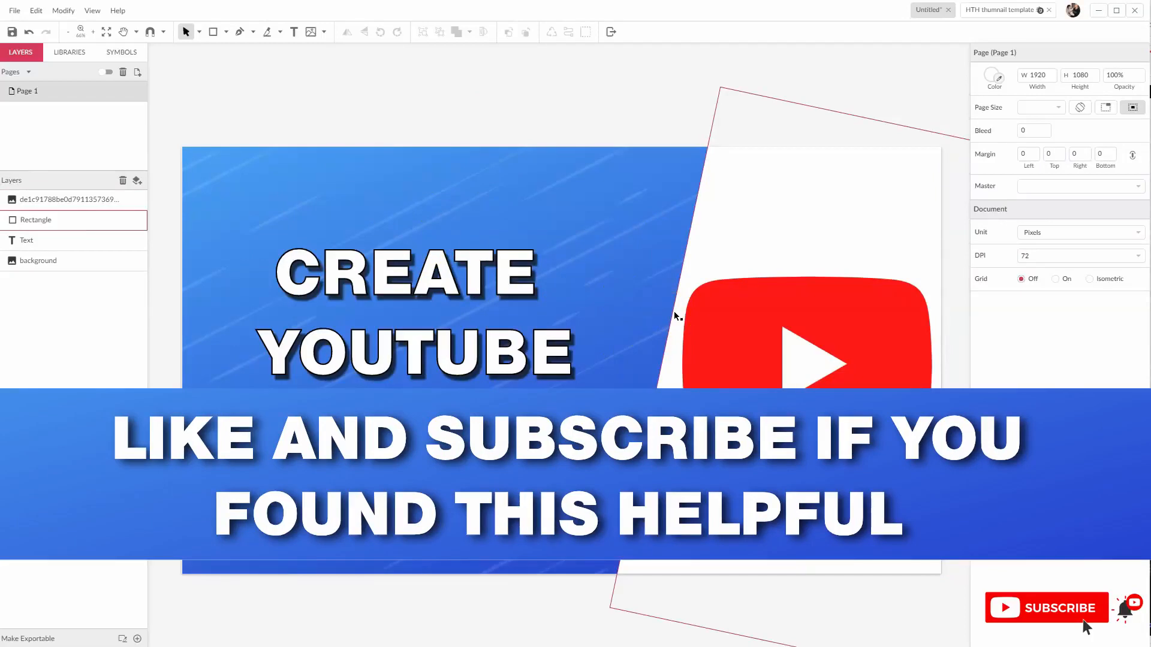
pyautogui.click(598, 110)
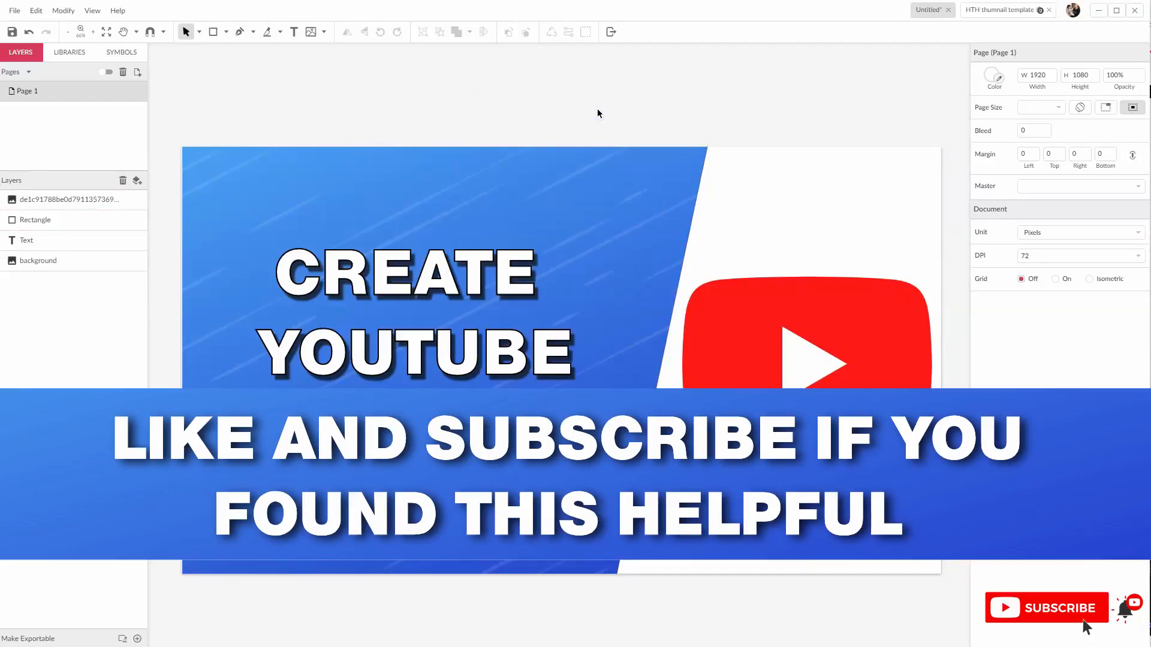